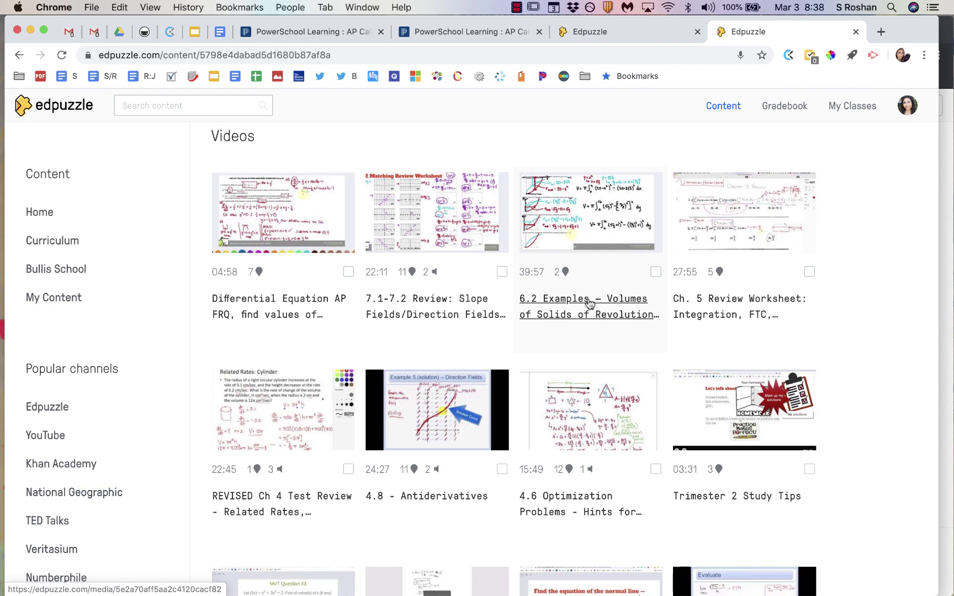
# Find the Ch 6 Examples – Volumes video through the YouTube channel search using its copied link, and open it for editing
pyautogui.click(57, 436)
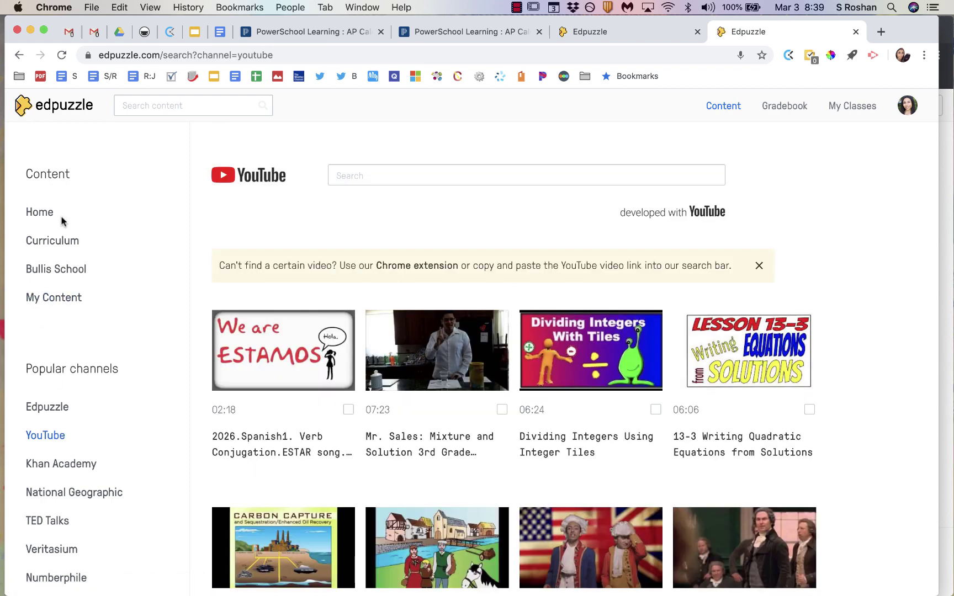
pyautogui.click(367, 175)
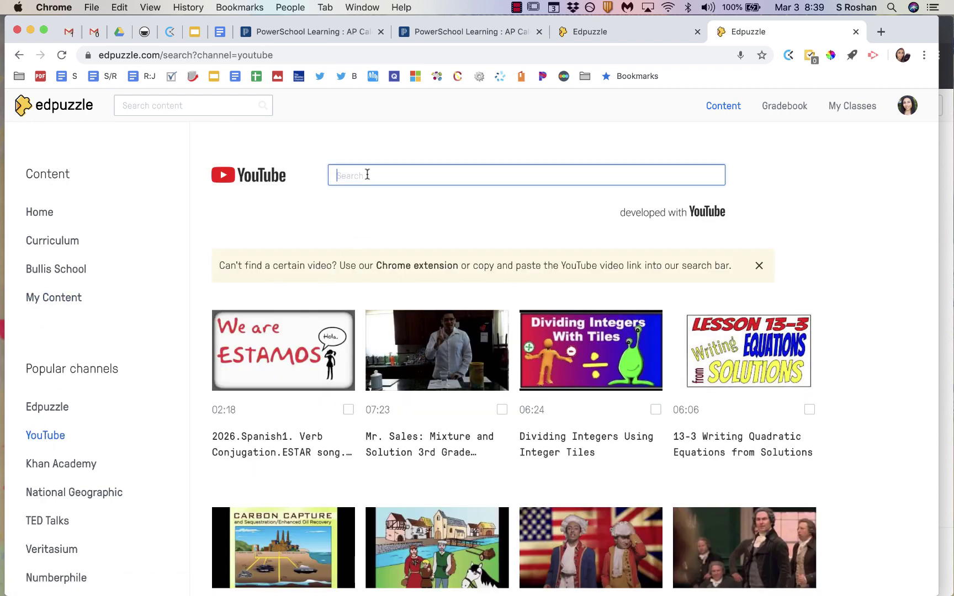
pyautogui.press('super+v')
pyautogui.press('Return')
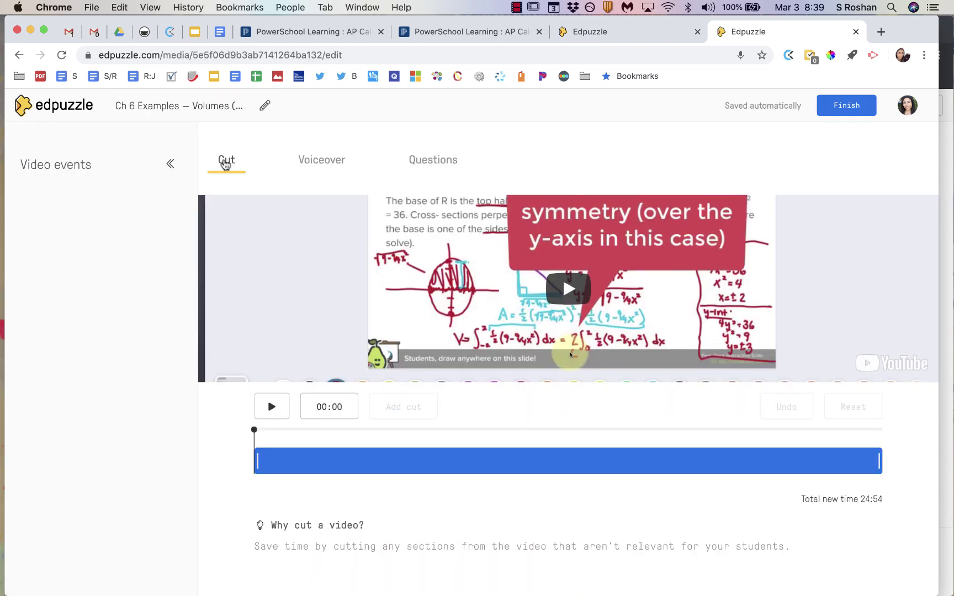
# Cut the section of the video from 05:00 to 09:56
pyautogui.click(255, 461)
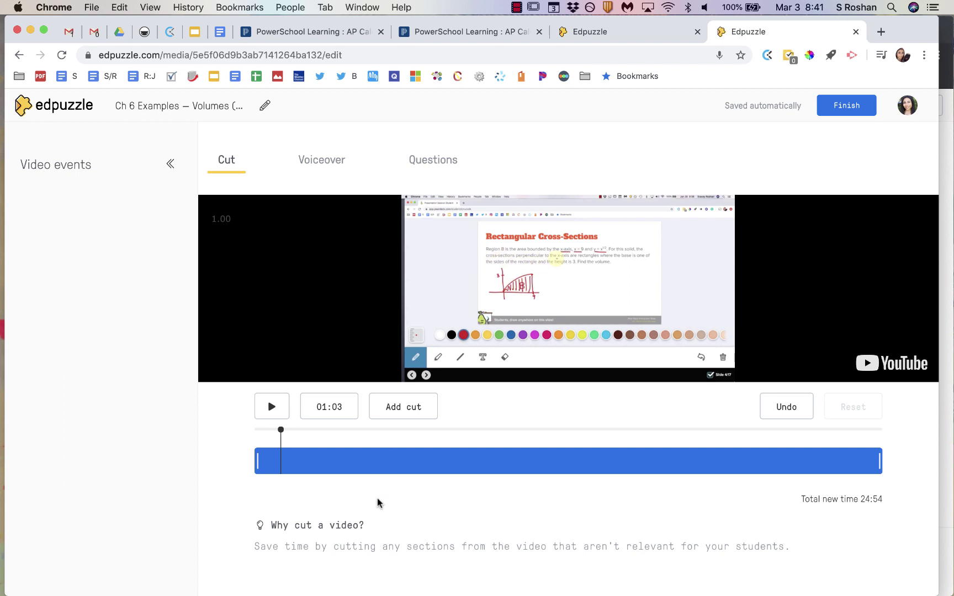
pyautogui.moveTo(282, 431); pyautogui.dragTo(505, 439)
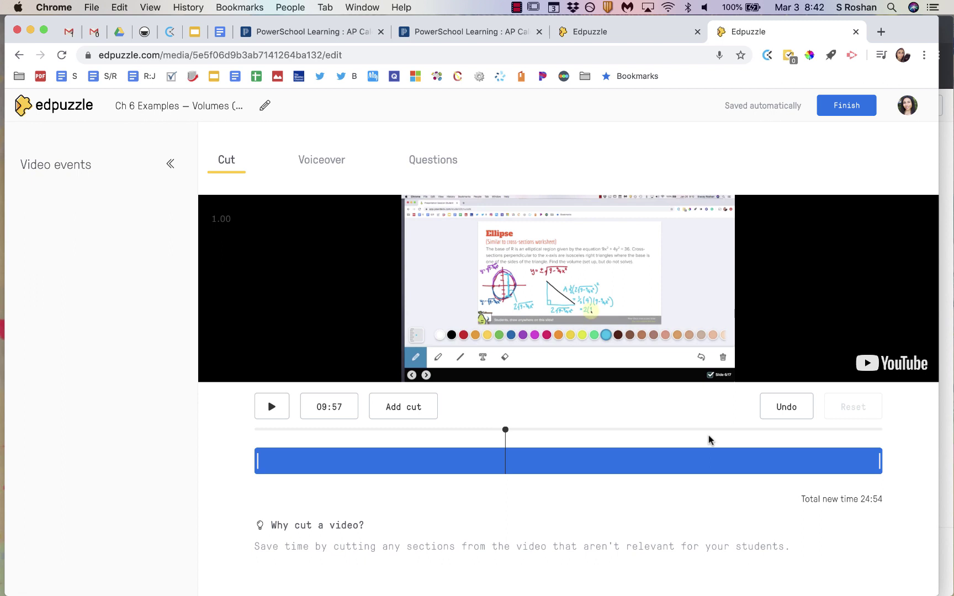
pyautogui.moveTo(506, 431); pyautogui.dragTo(381, 433)
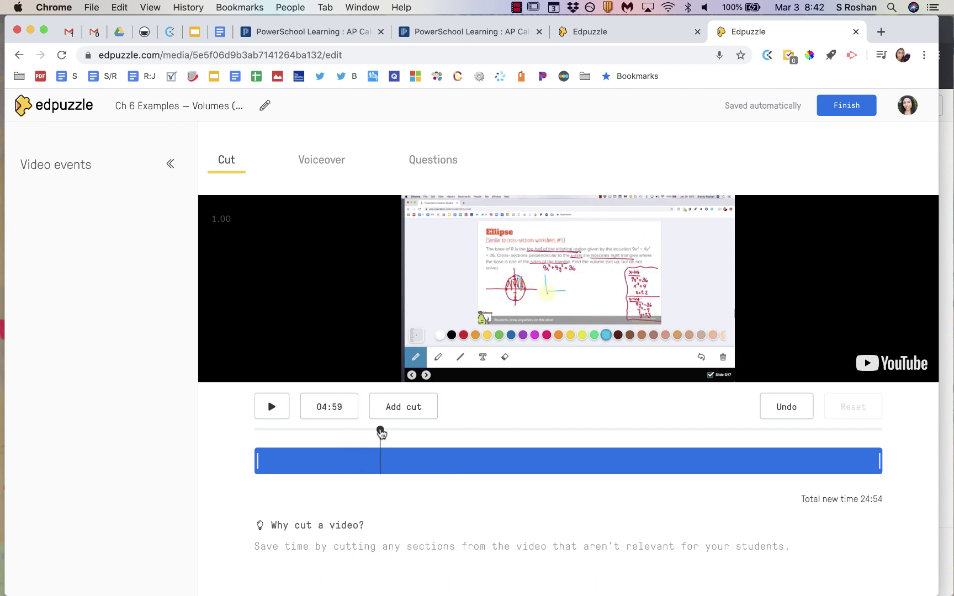
pyautogui.click(414, 407)
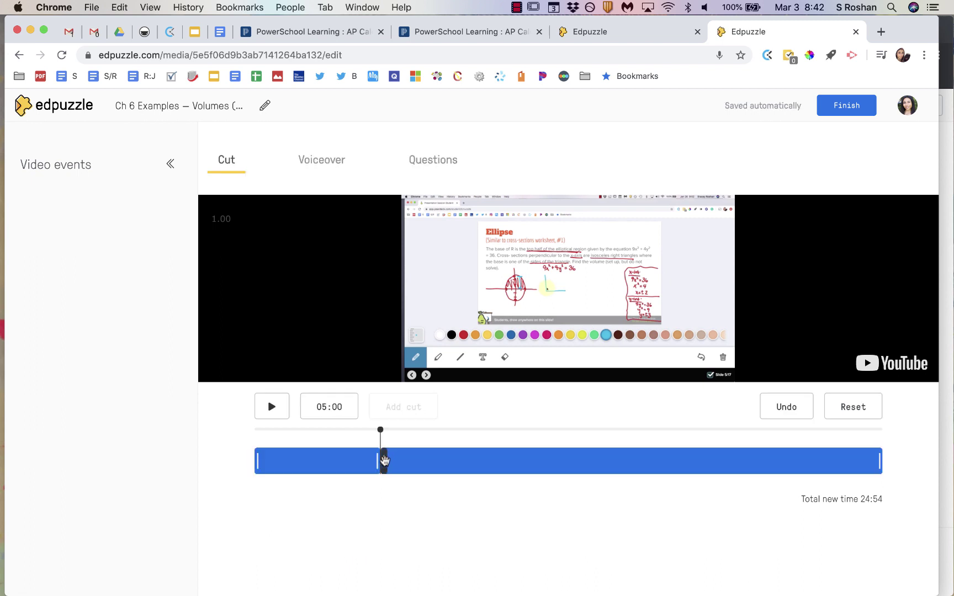
pyautogui.moveTo(385, 461); pyautogui.dragTo(505, 473)
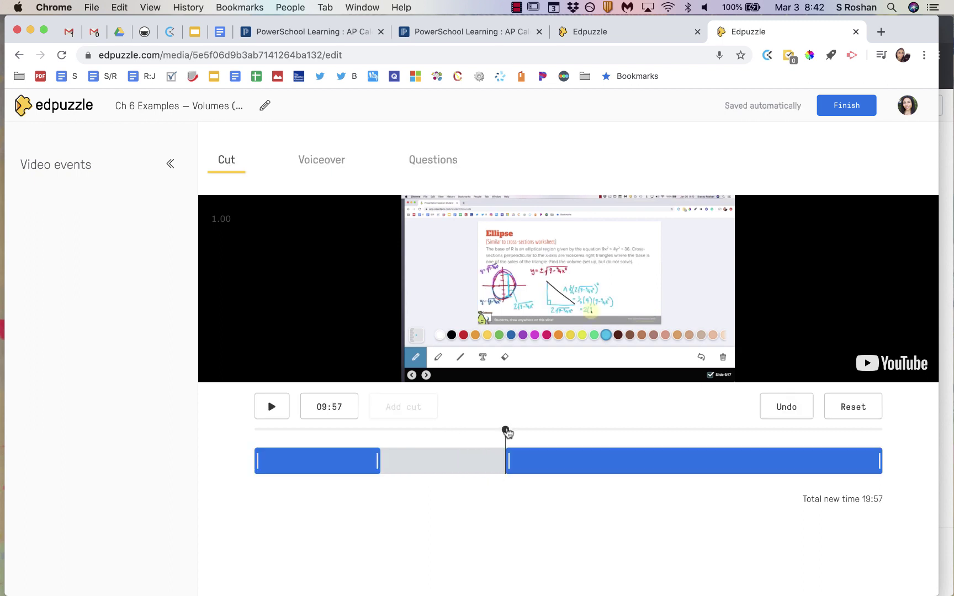
pyautogui.press('Left')
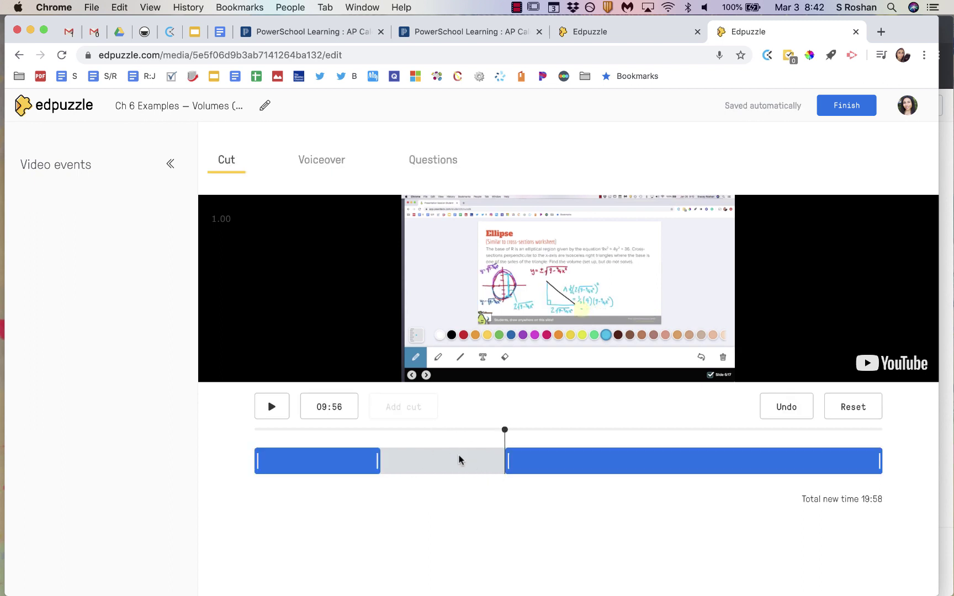
# Add a second cut to the video from 15:00 to 21:46
pyautogui.moveTo(506, 434); pyautogui.dragTo(678, 428)
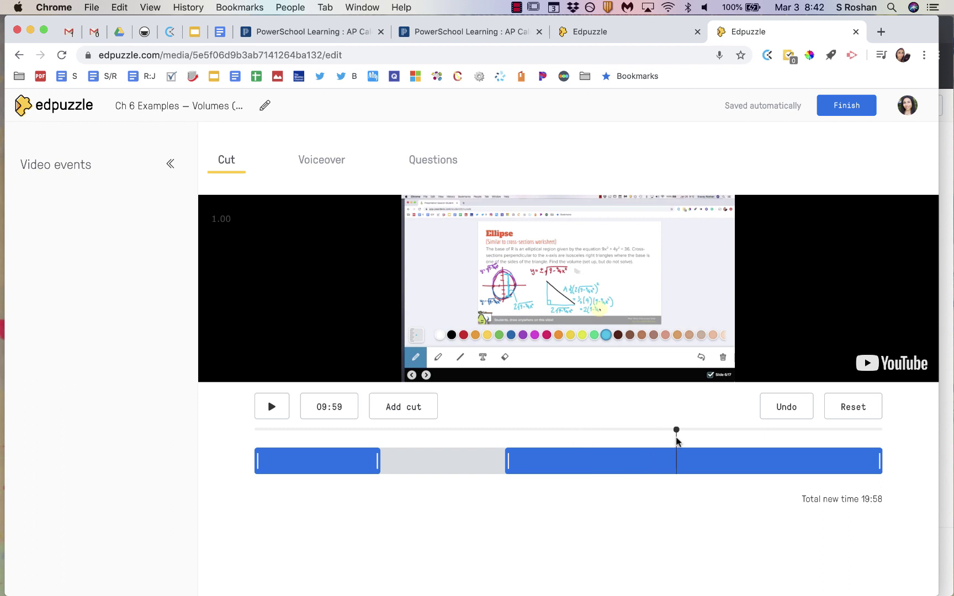
pyautogui.click(680, 441)
pyautogui.click(321, 406)
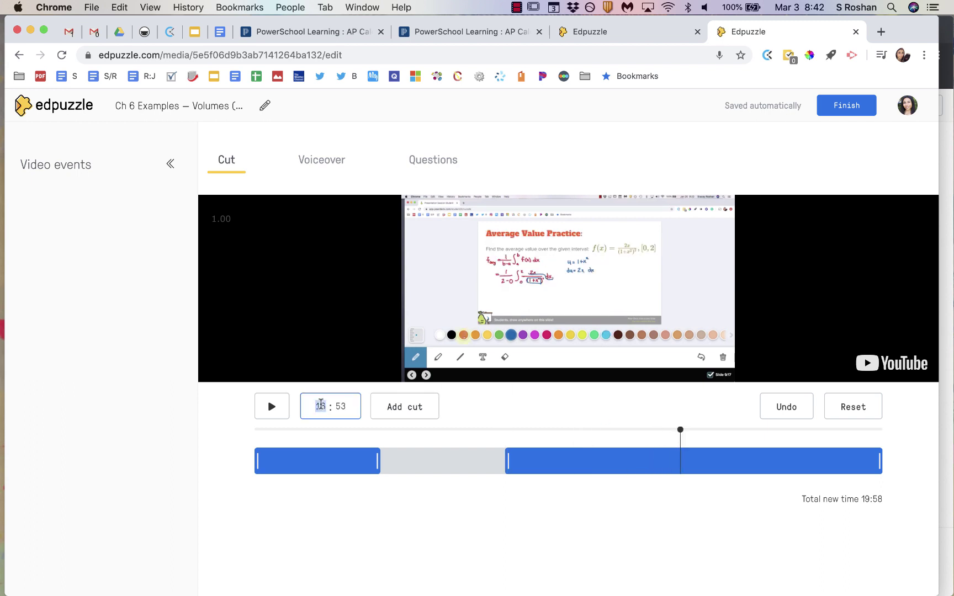
pyautogui.write('15 : 00')
pyautogui.press('Return')
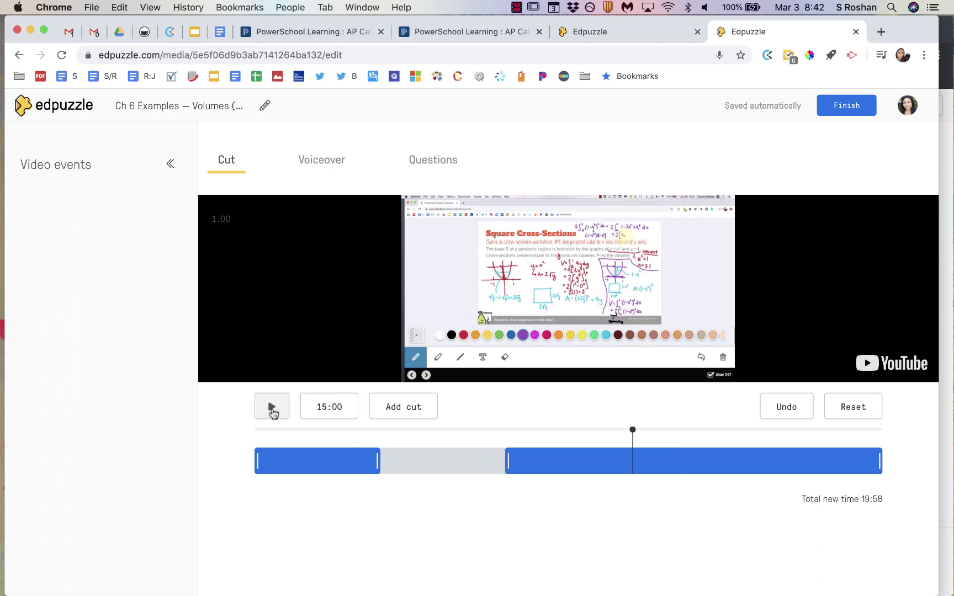
pyautogui.click(272, 409)
pyautogui.click(415, 407)
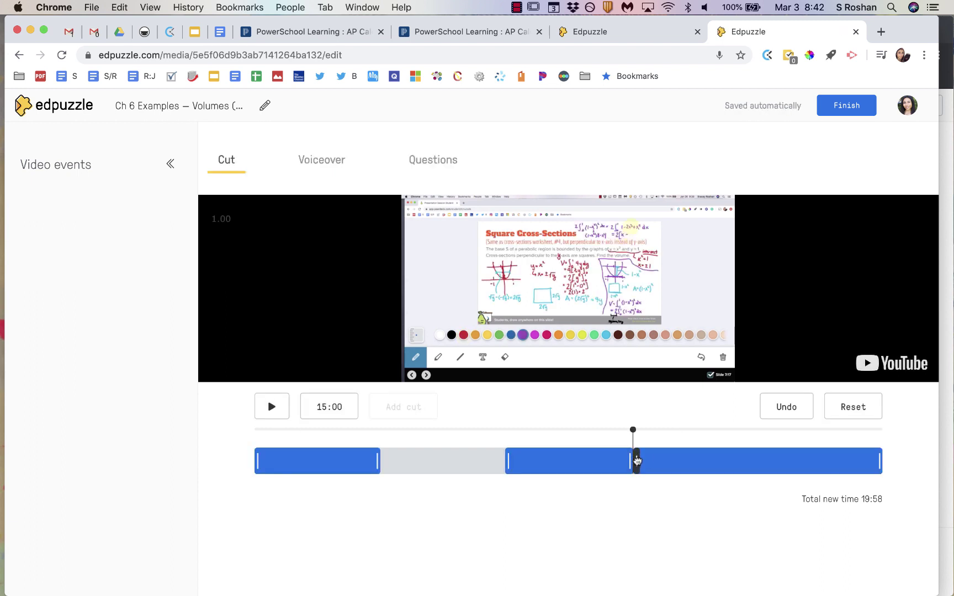
pyautogui.moveTo(637, 460); pyautogui.dragTo(804, 468)
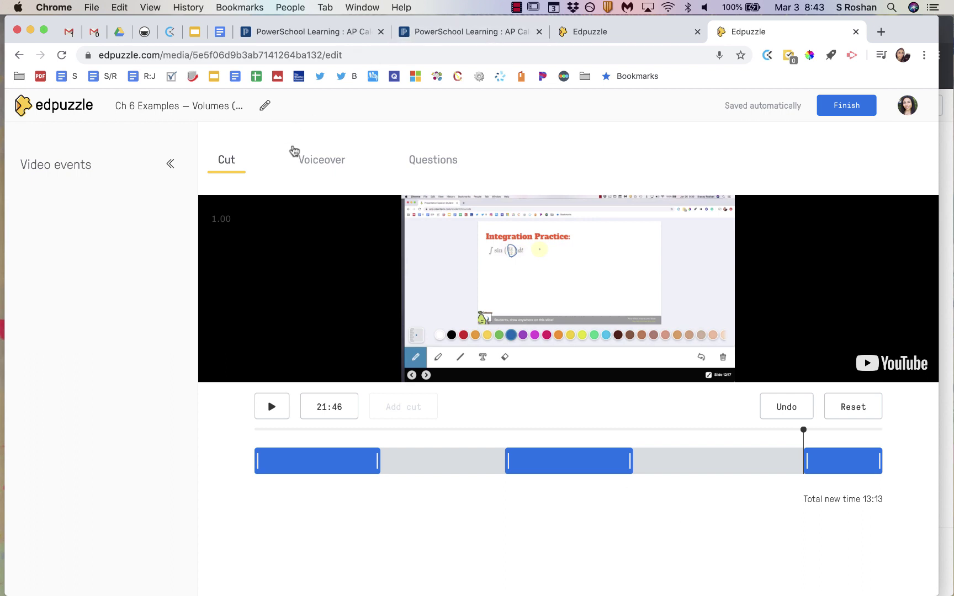
# Record a voiceover on the video from 01:44 to 02:10
pyautogui.click(316, 162)
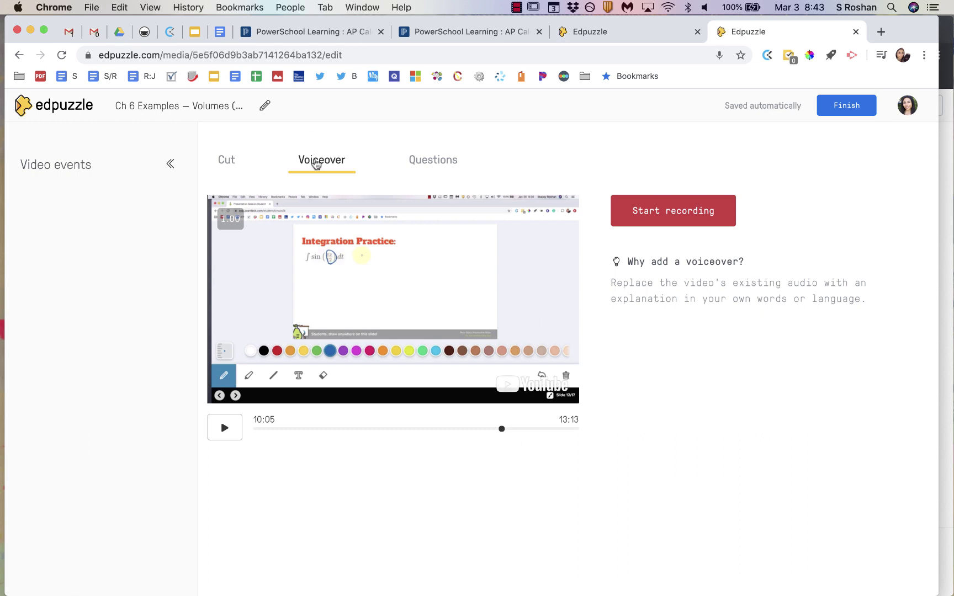
pyautogui.click(256, 429)
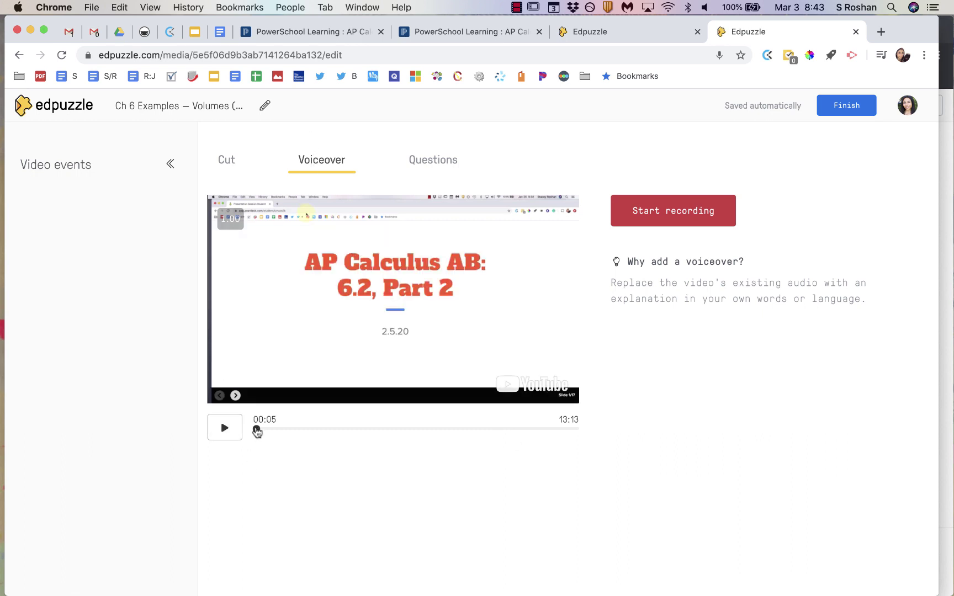
pyautogui.moveTo(256, 431); pyautogui.dragTo(495, 436)
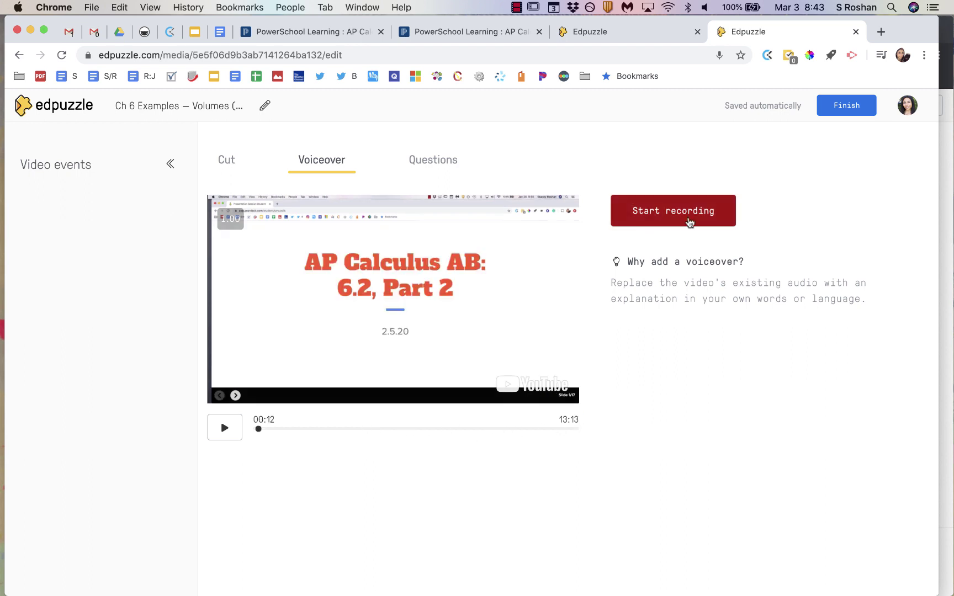
pyautogui.click(296, 429)
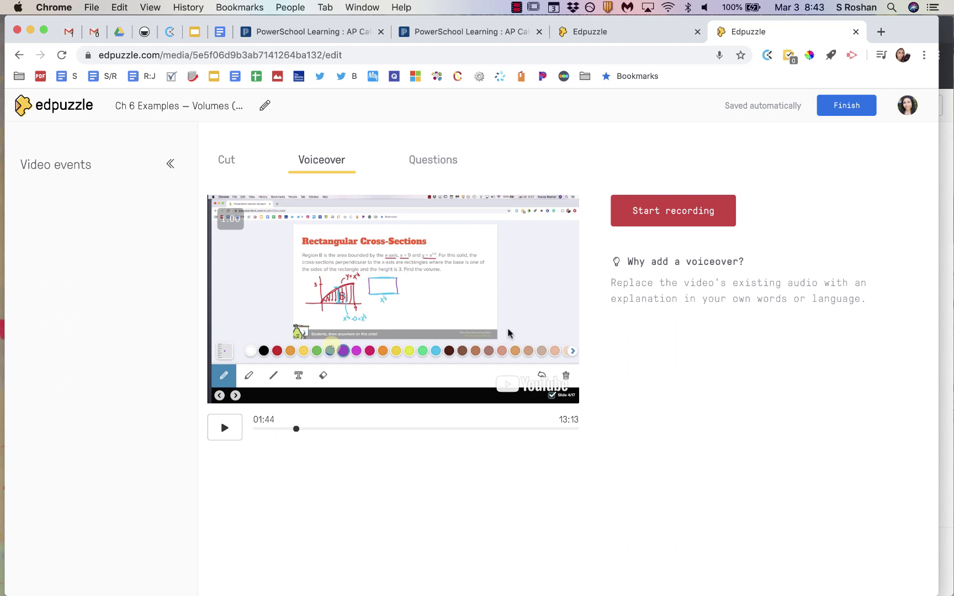
pyautogui.click(667, 220)
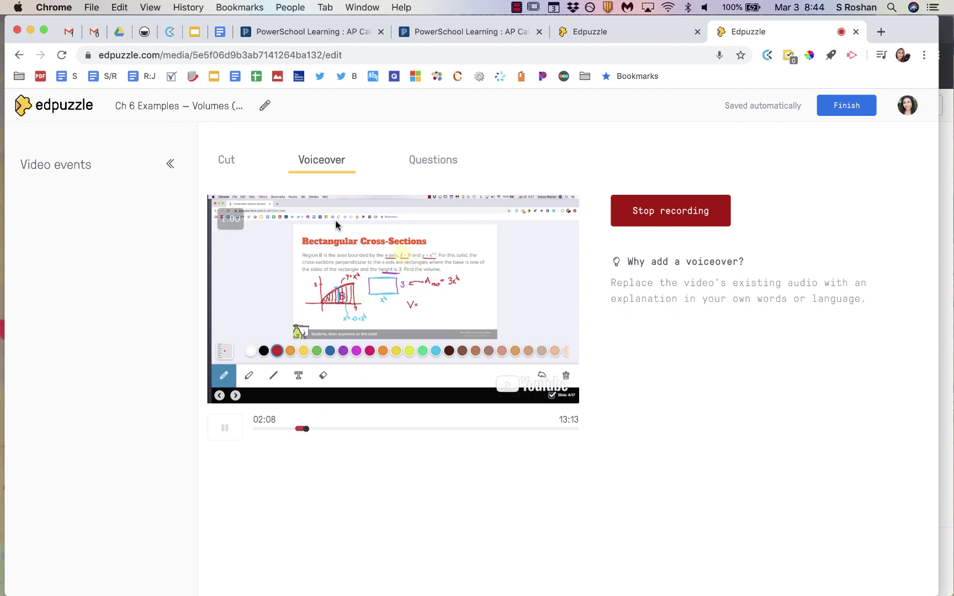
pyautogui.click(679, 215)
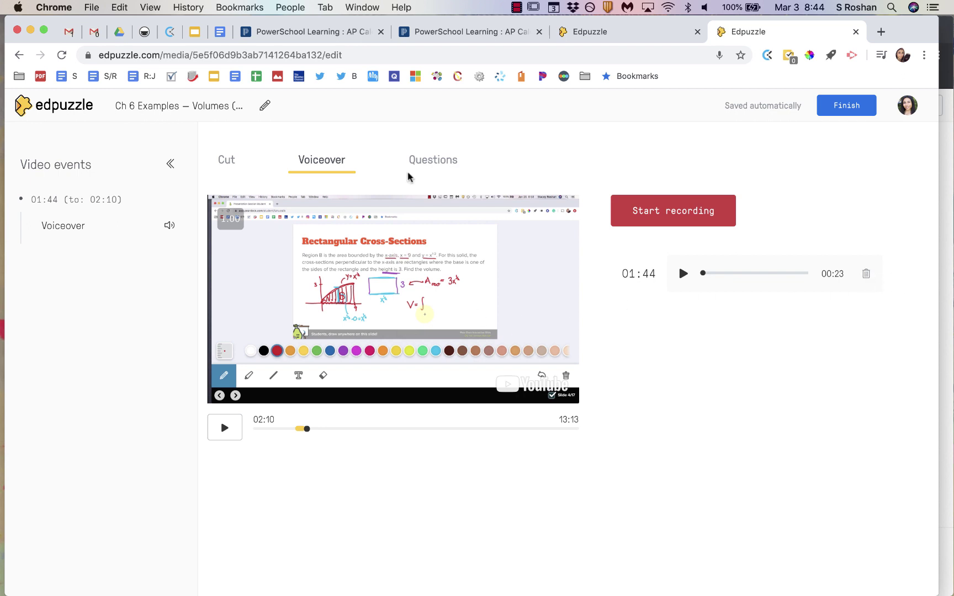
# Pause the video at 00:54 and start a multiple-choice question there with the text "Add question"
pyautogui.click(435, 157)
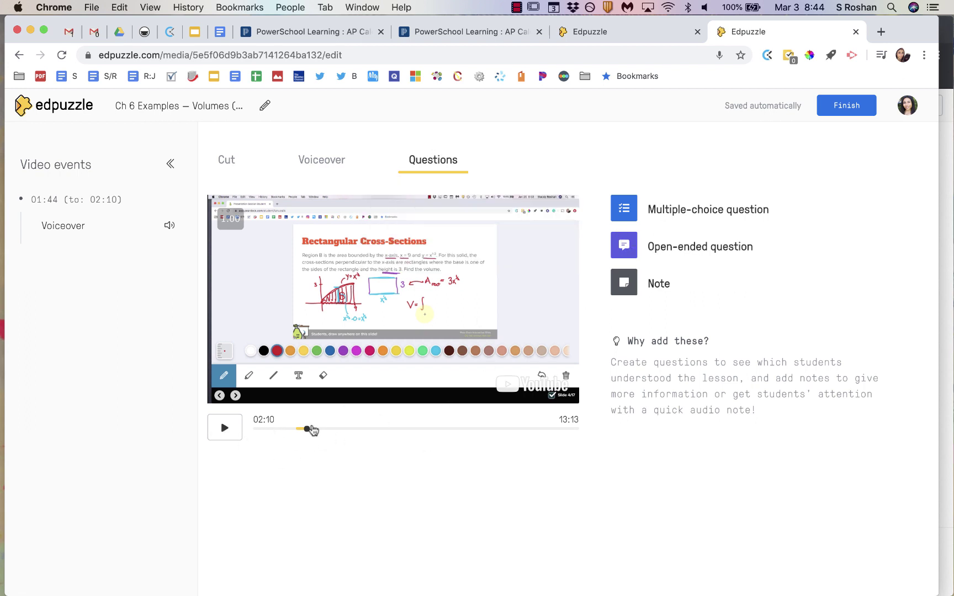
pyautogui.moveTo(307, 429); pyautogui.dragTo(256, 428)
pyautogui.click(225, 429)
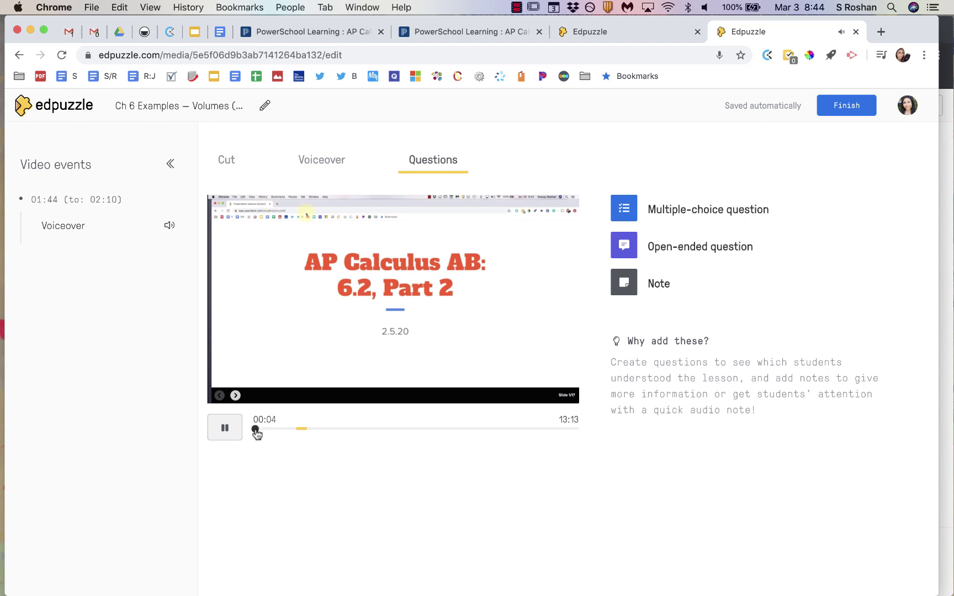
pyautogui.moveTo(256, 430); pyautogui.dragTo(275, 434)
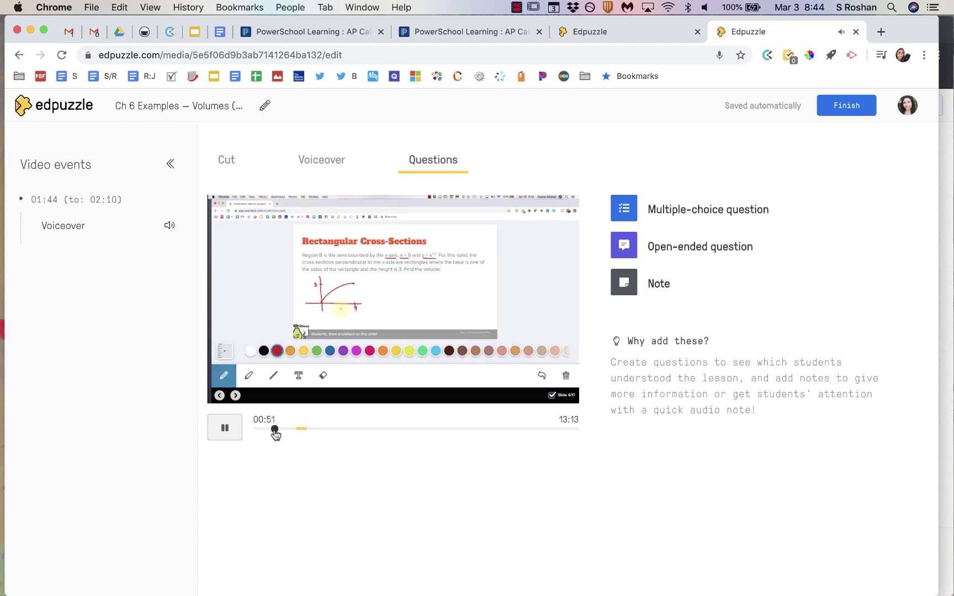
pyautogui.click(236, 442)
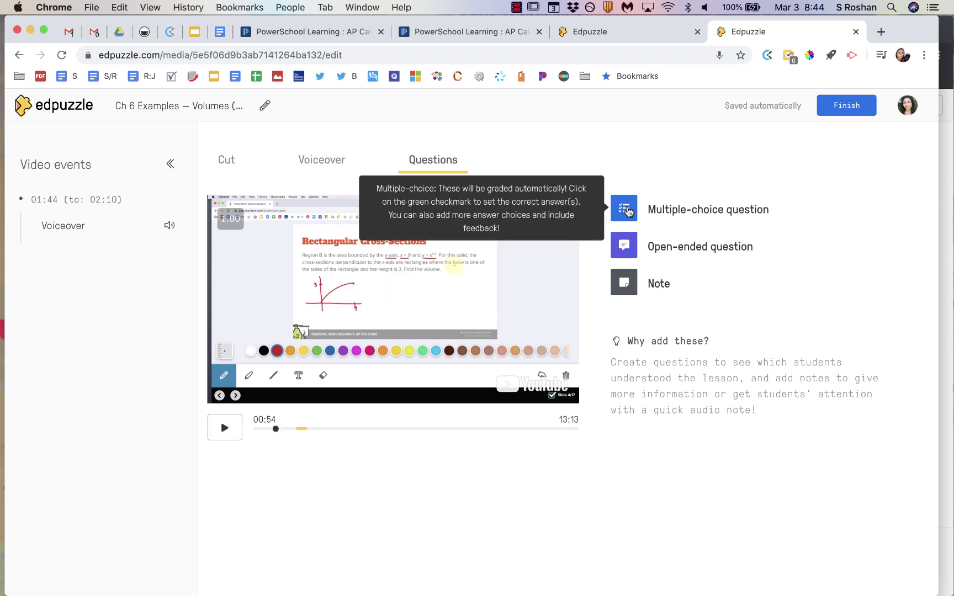
pyautogui.click(627, 211)
pyautogui.click(652, 296)
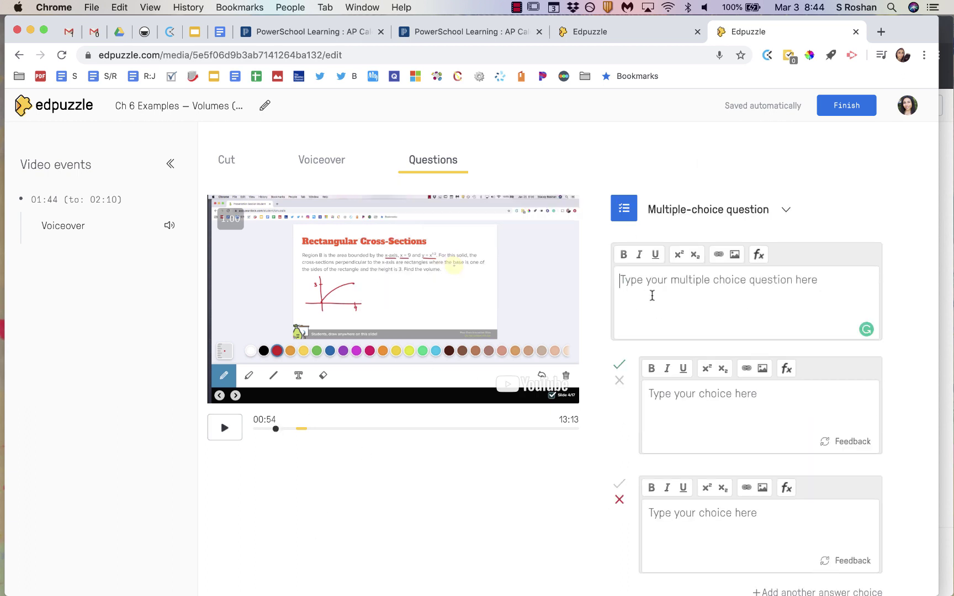
pyautogui.press('super+v')
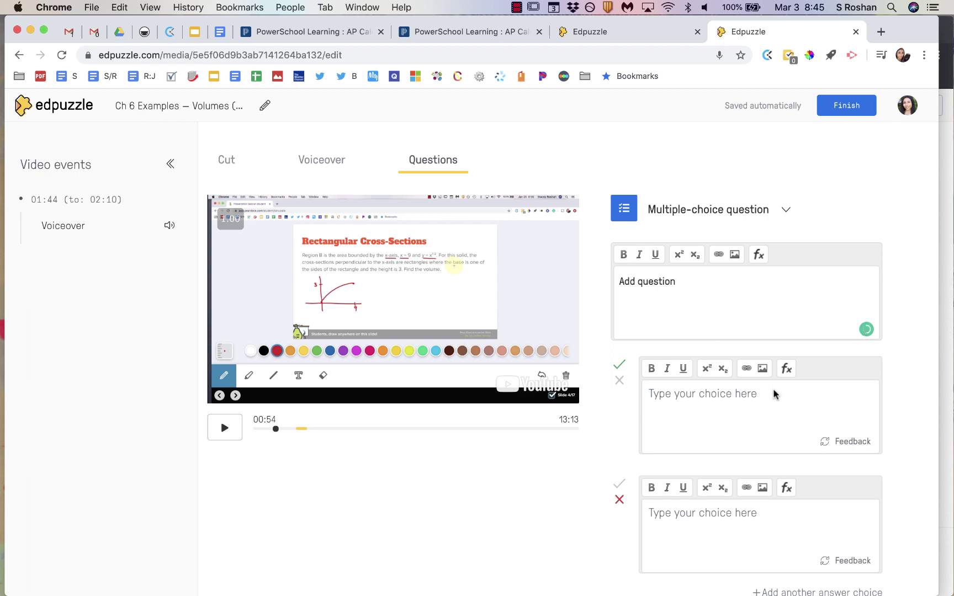
# Enter "correct" as the right answer choice and "incorrect" for two wrong choices, adding a third choice to the question
pyautogui.scroll(-3, 773, 392)
pyautogui.click(721, 339)
pyautogui.write('correct')
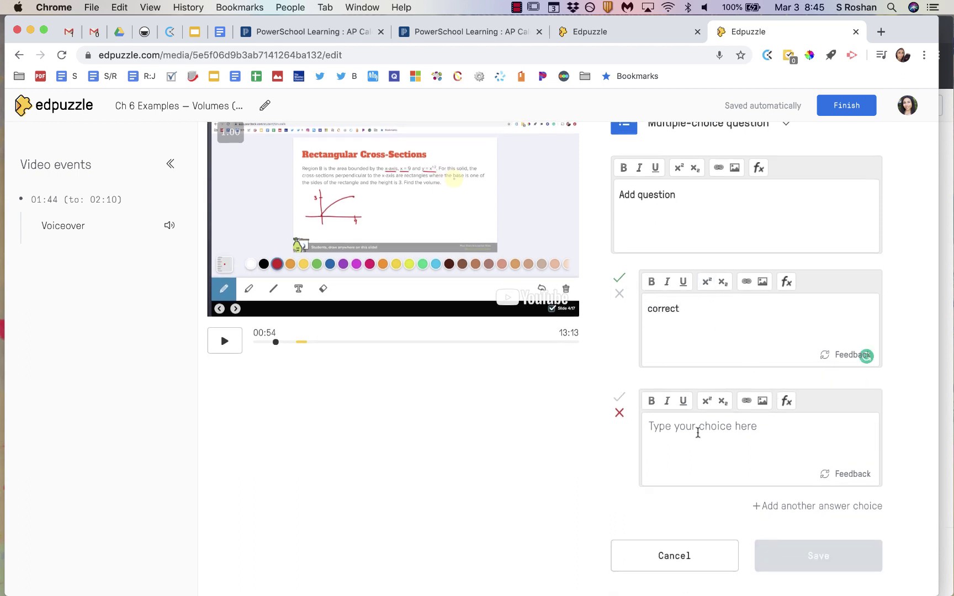
pyautogui.click(698, 432)
pyautogui.write('incorrect')
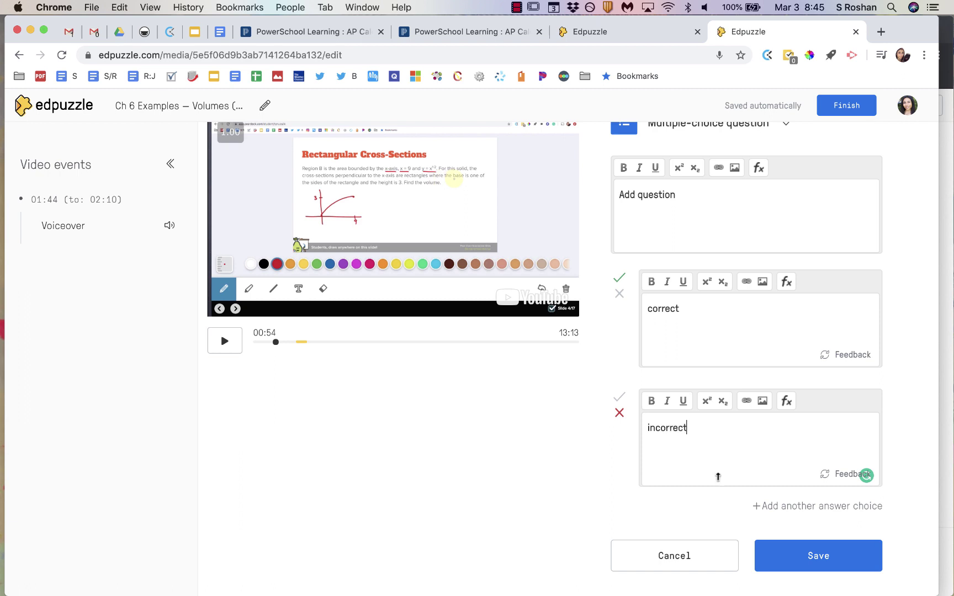
pyautogui.click(819, 507)
pyautogui.scroll(-3, 818, 505)
pyautogui.click(773, 486)
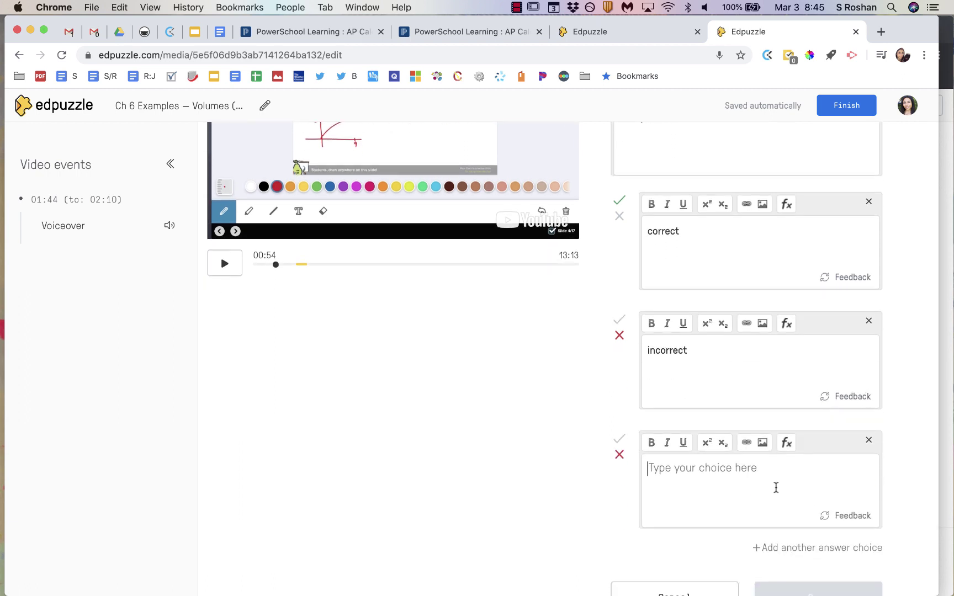
pyautogui.write('incorrect')
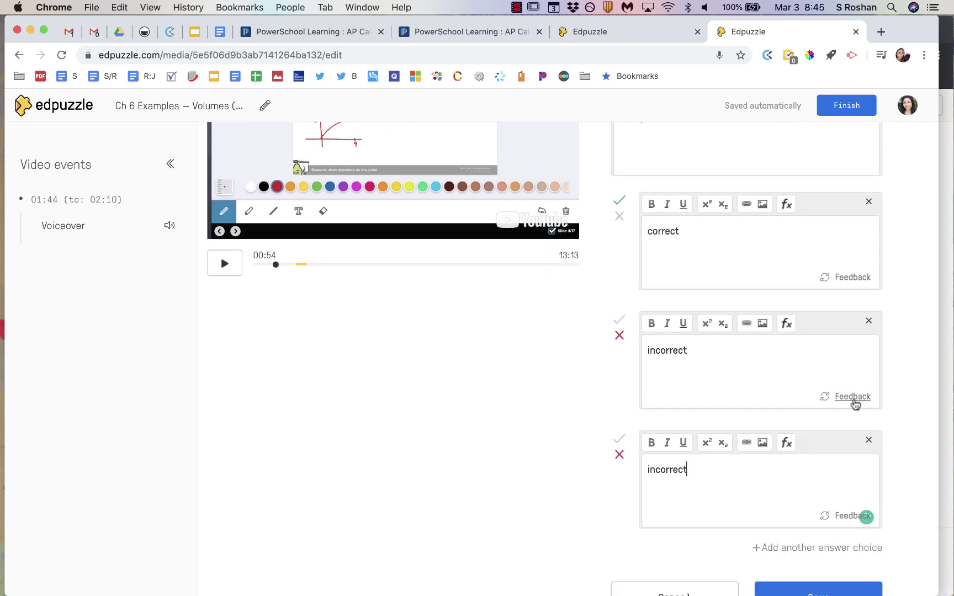
# View the feedback field of the first wrong answer choice and return to its answer text
pyautogui.click(853, 397)
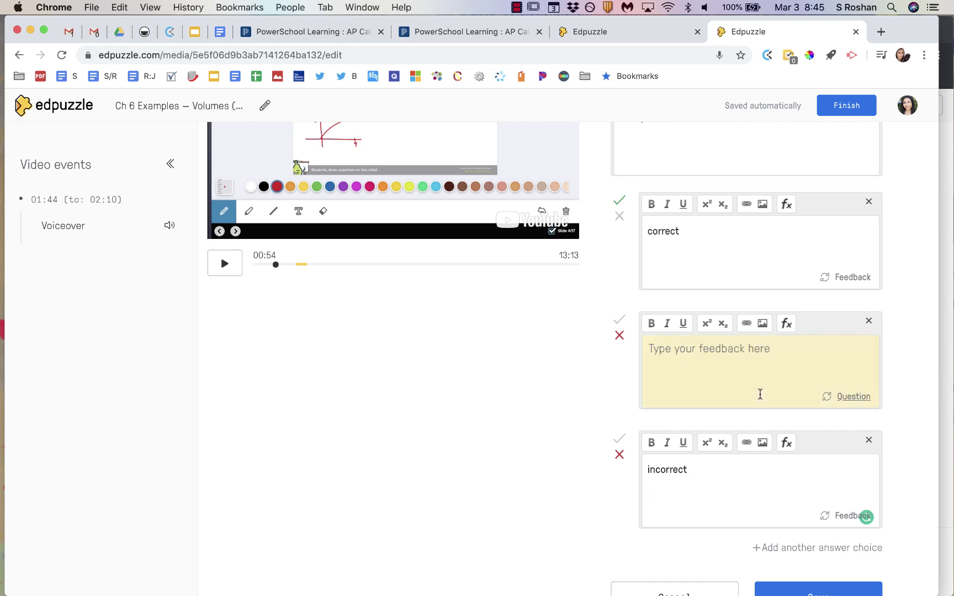
pyautogui.click(738, 388)
pyautogui.click(836, 398)
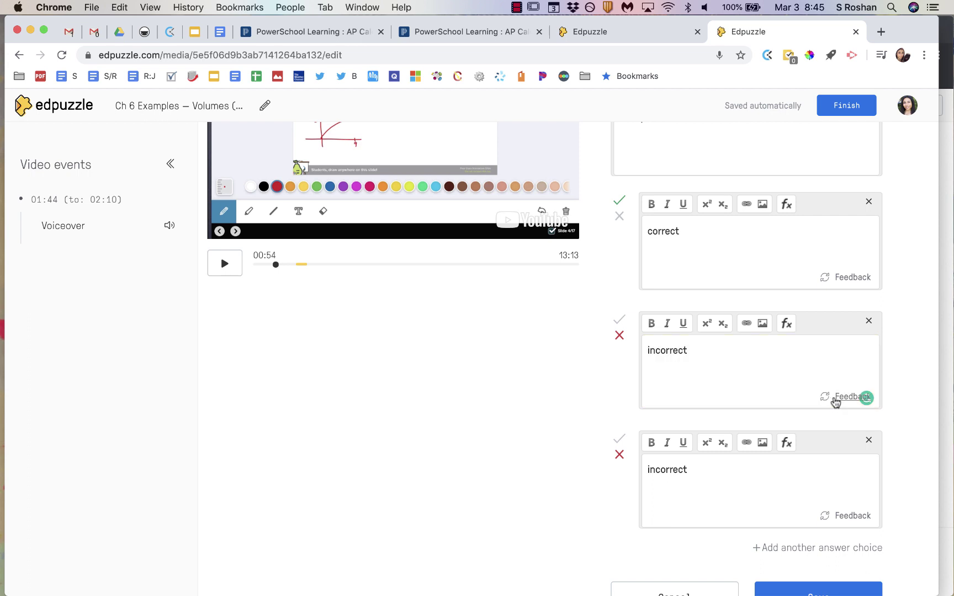
# Save the multiple-choice question with its three answer choices
pyautogui.scroll(-3, 835, 402)
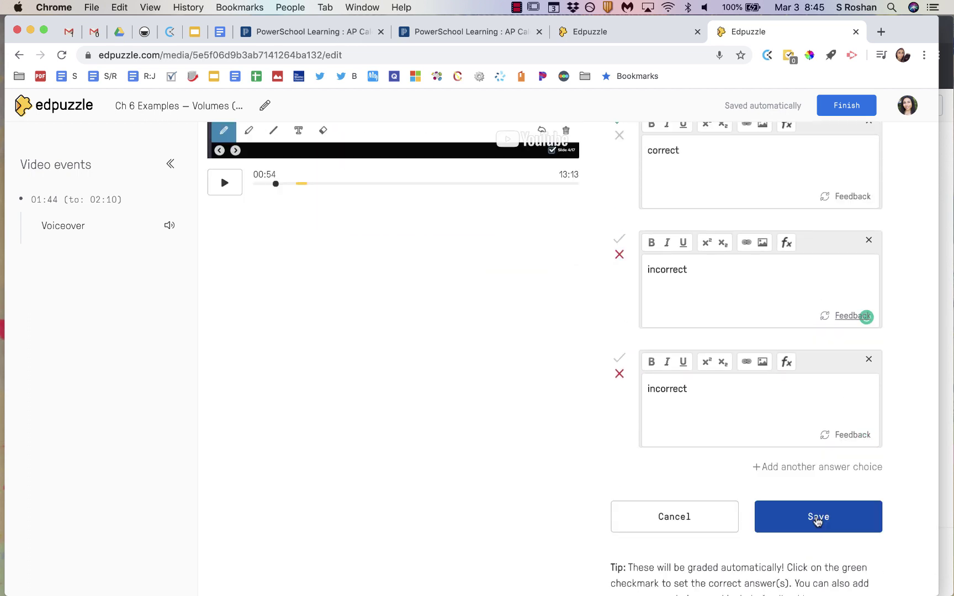
pyautogui.click(818, 518)
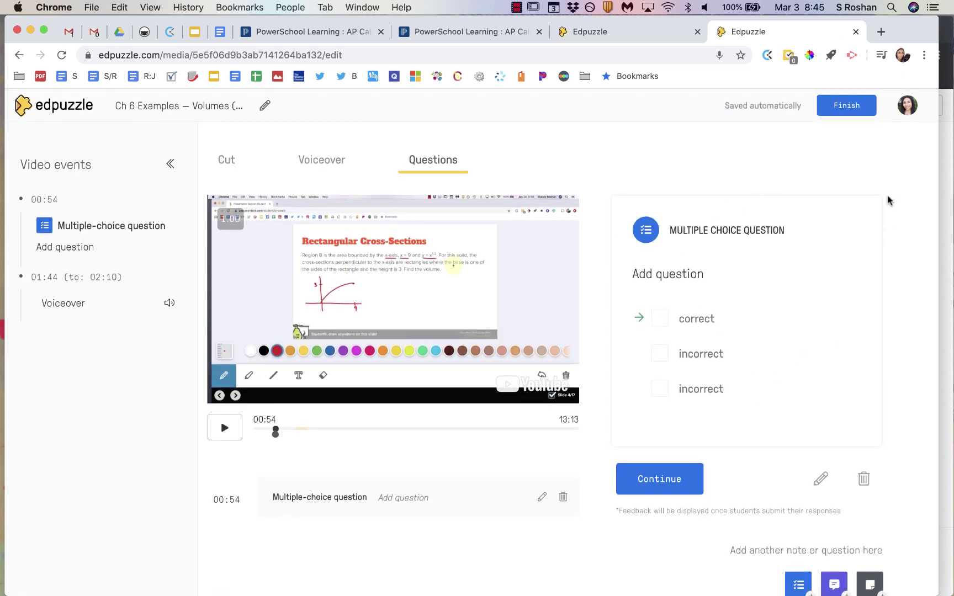
pyautogui.scroll(-1, 864, 296)
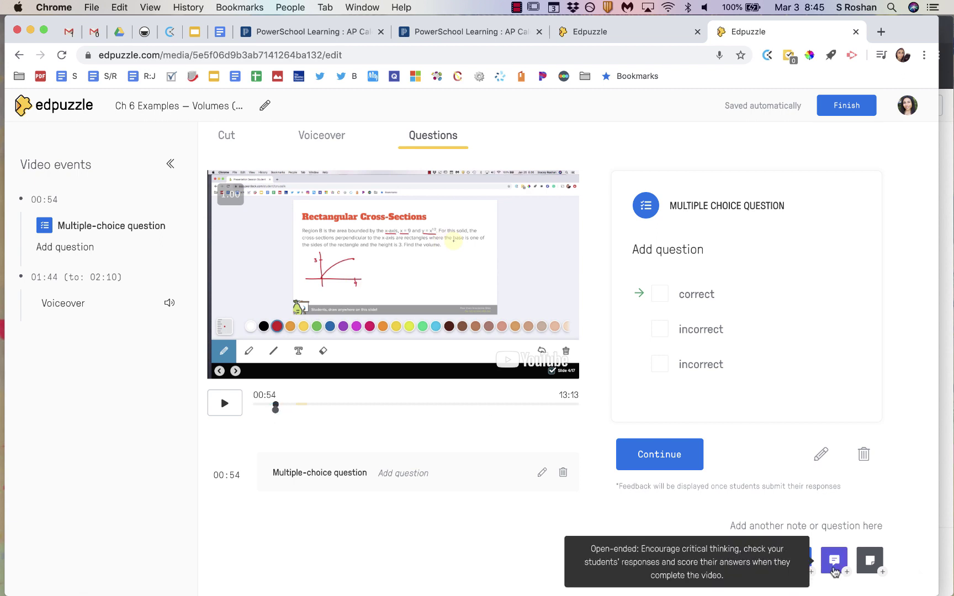
# Add and save an open-ended question at 00:54 with the text "Are you following along?"
pyautogui.click(844, 562)
pyautogui.click(716, 284)
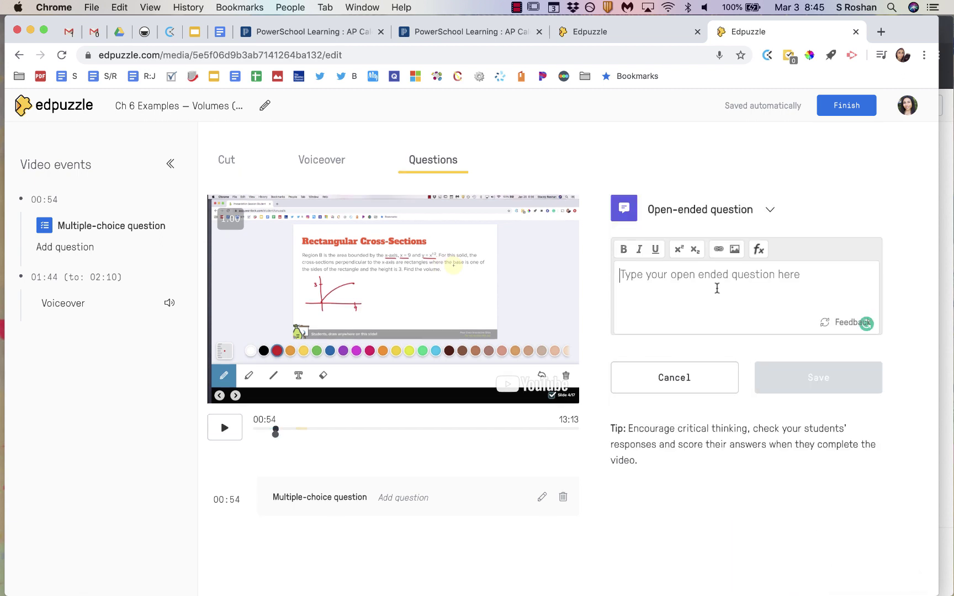
pyautogui.write('Are you following along?')
pyautogui.click(799, 370)
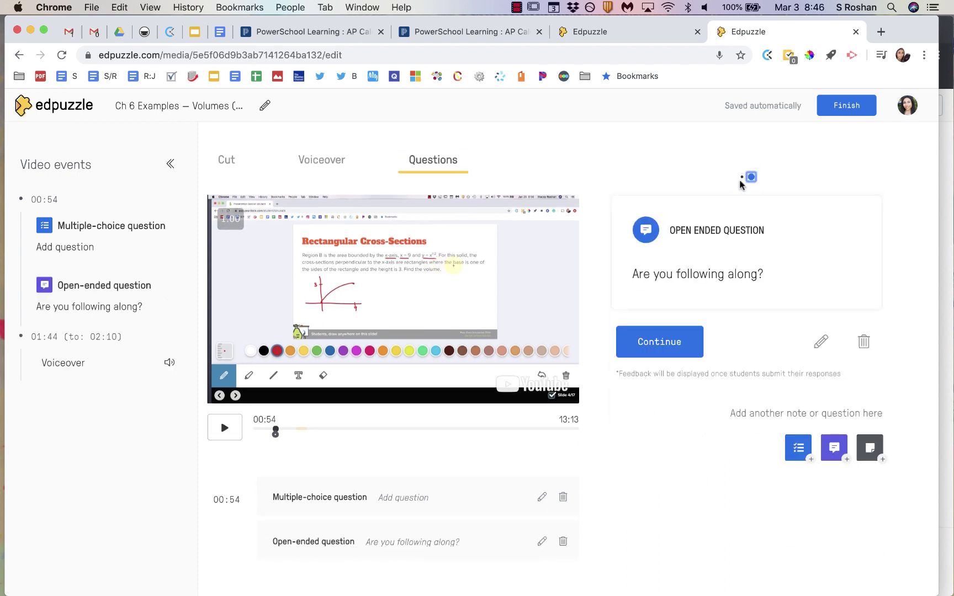
# Switch between the two questions placed at 00:54 to review them
pyautogui.click(741, 177)
pyautogui.click(751, 177)
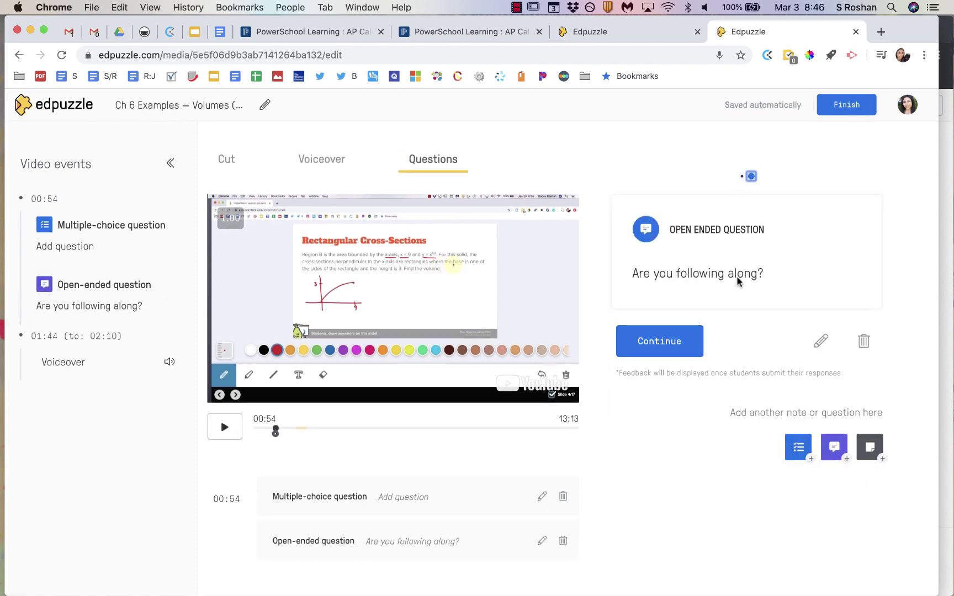
pyautogui.click(675, 345)
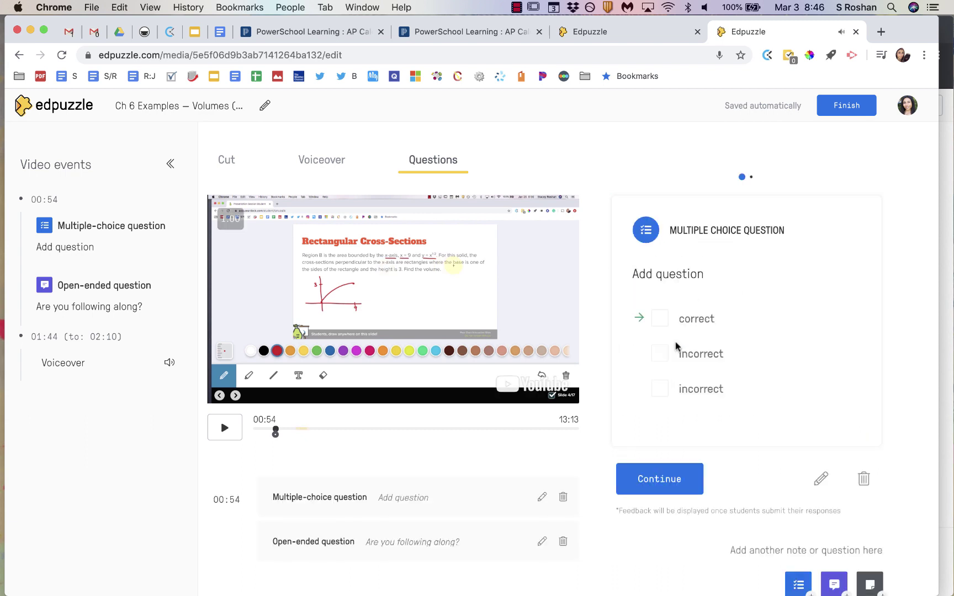
# Continue the video, move ahead to 04:30 and save a note there reading "Make sure you're paying attention here"
pyautogui.click(643, 486)
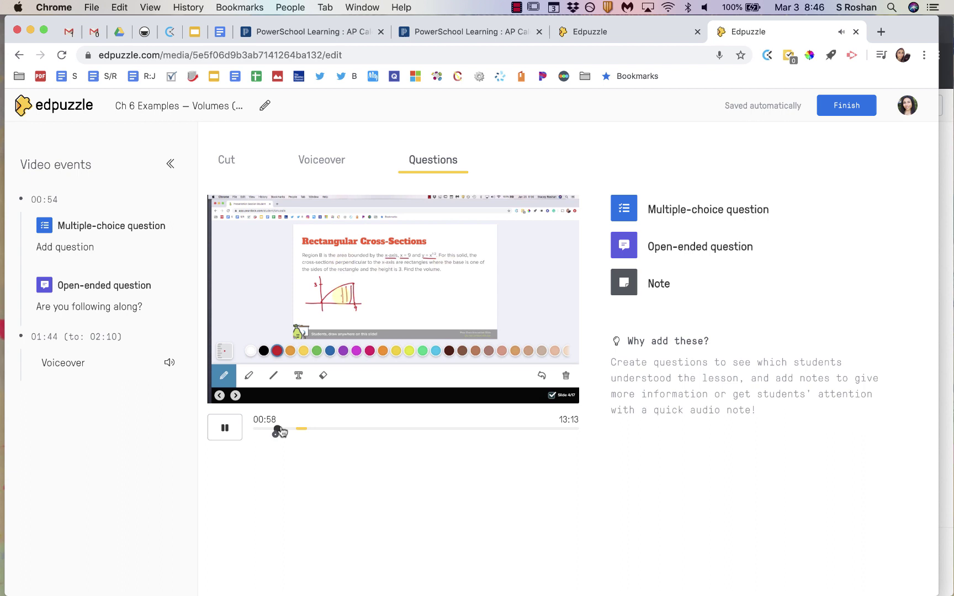
pyautogui.moveTo(278, 431); pyautogui.dragTo(363, 431)
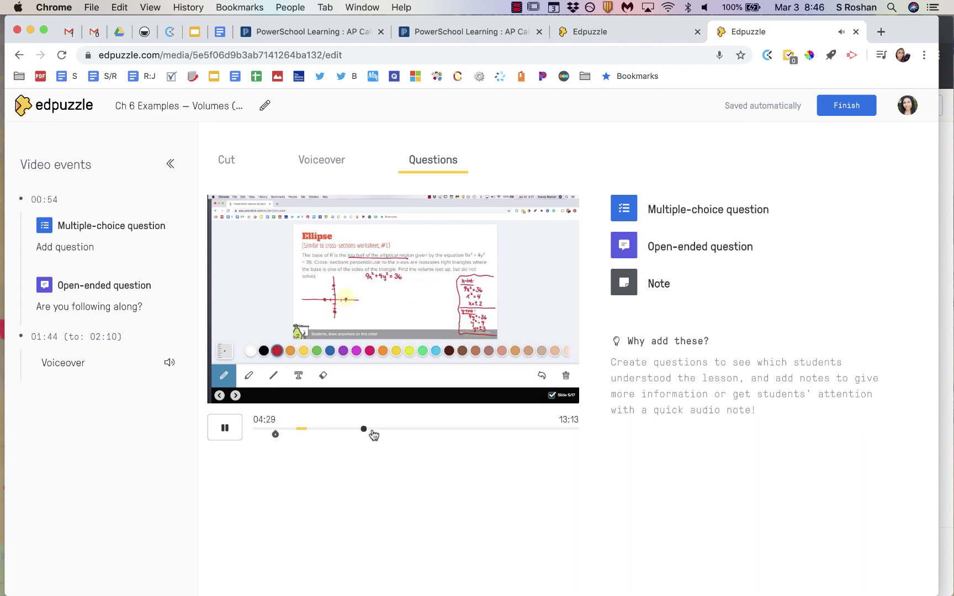
pyautogui.click(624, 284)
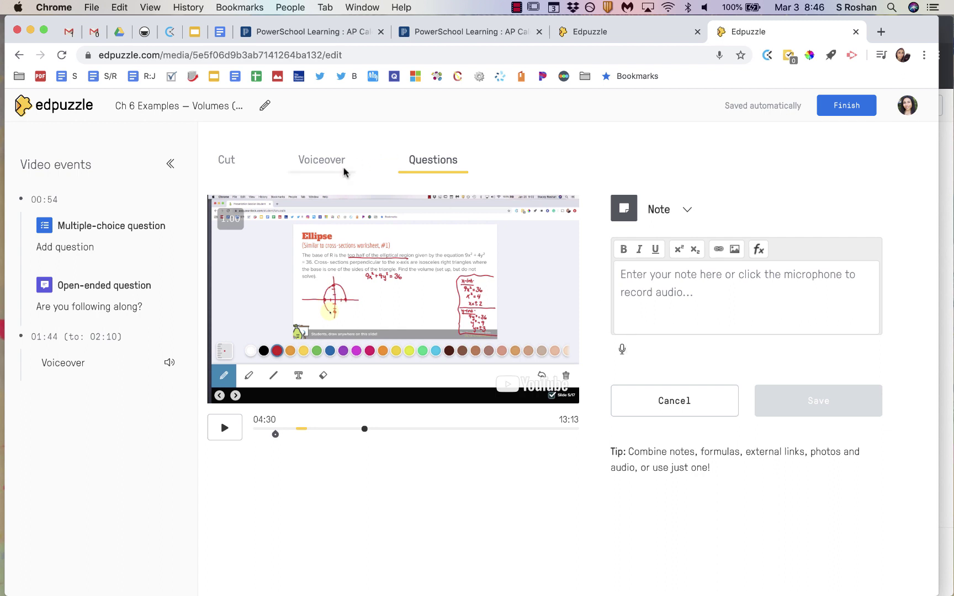
pyautogui.click(667, 288)
pyautogui.write("Make sure you're paying attention here")
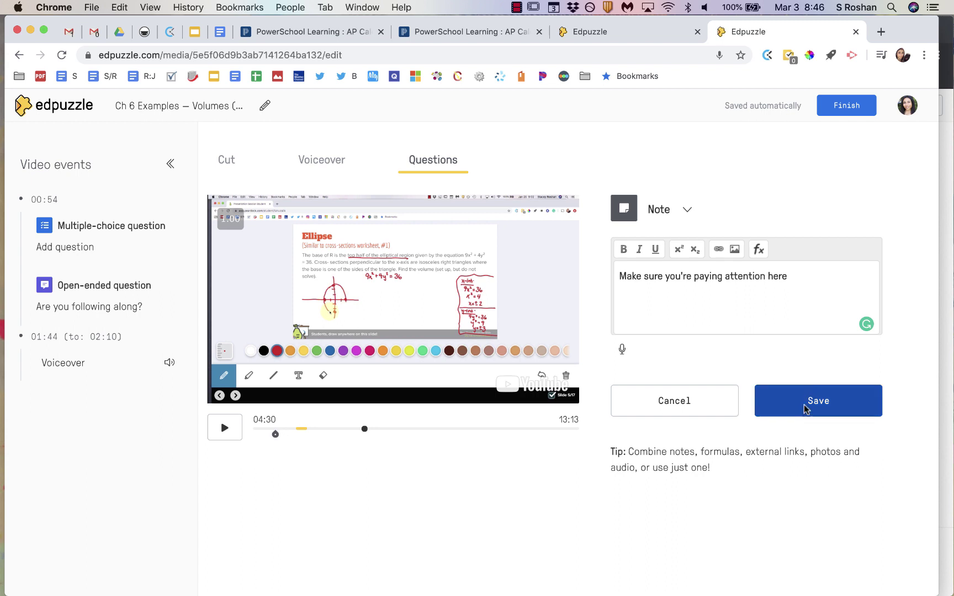
pyautogui.click(807, 407)
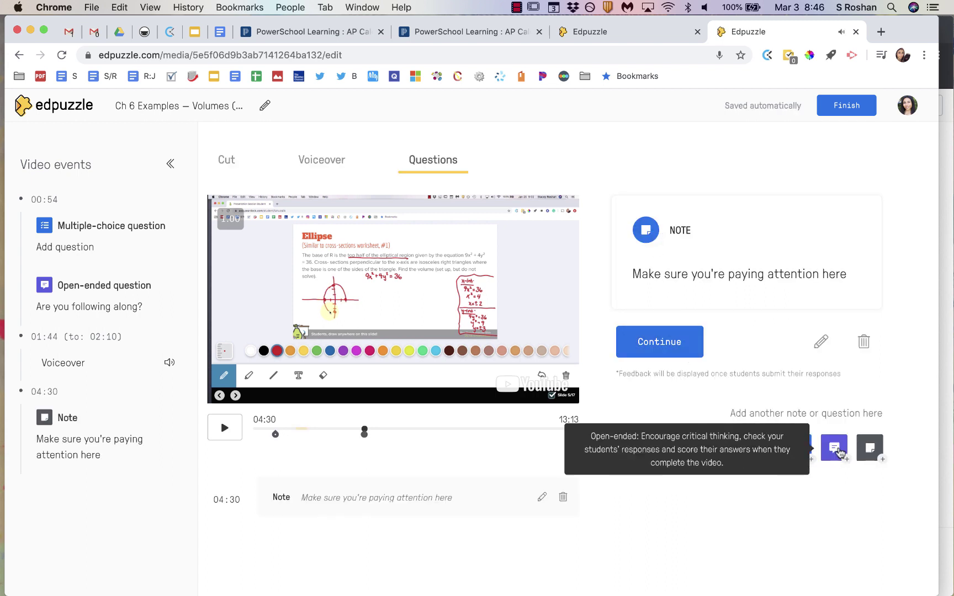
# Add a second note at 04:30 with an audio recording of about 6 seconds and save it
pyautogui.click(872, 454)
pyautogui.click(624, 349)
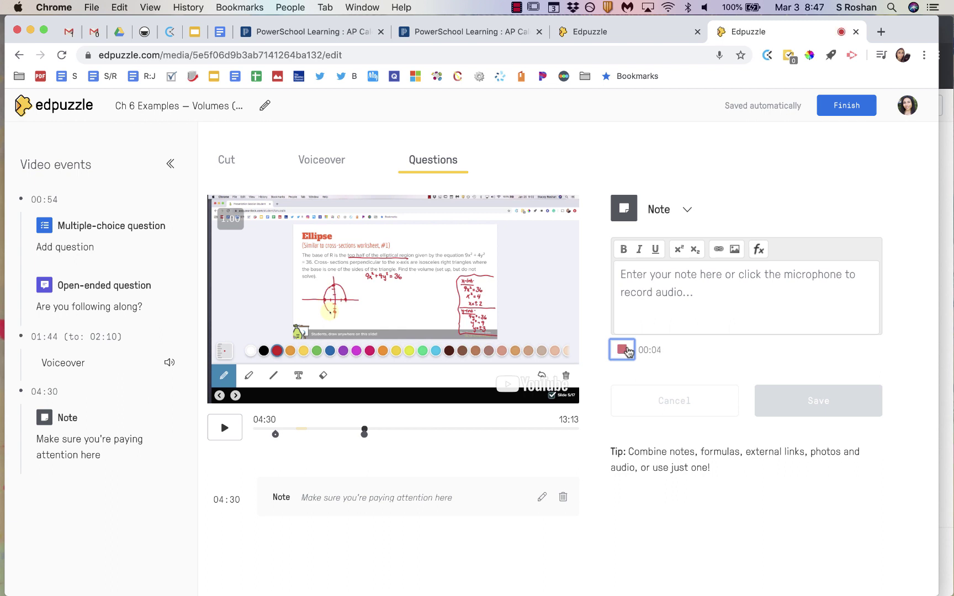
pyautogui.click(625, 351)
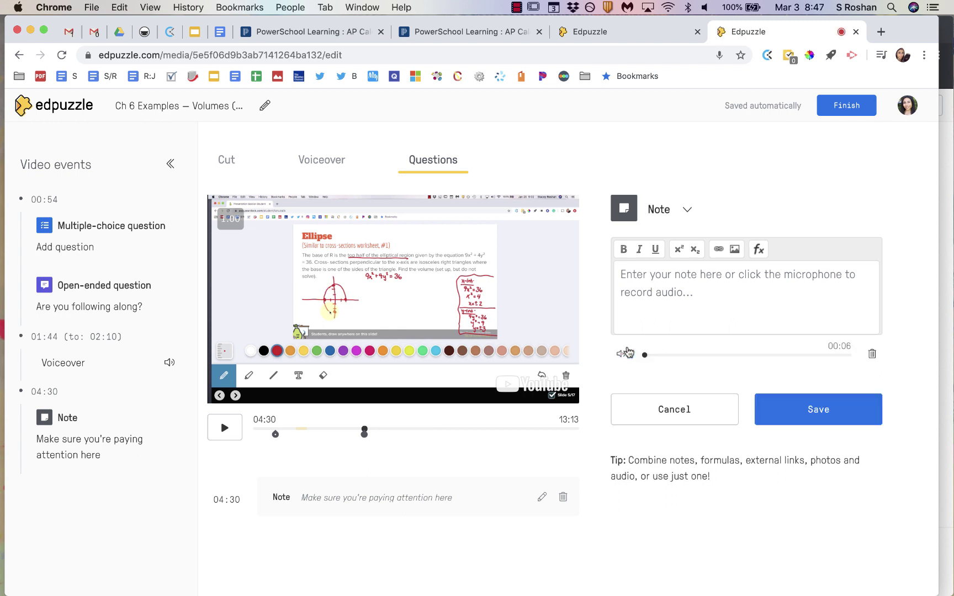
pyautogui.click(834, 418)
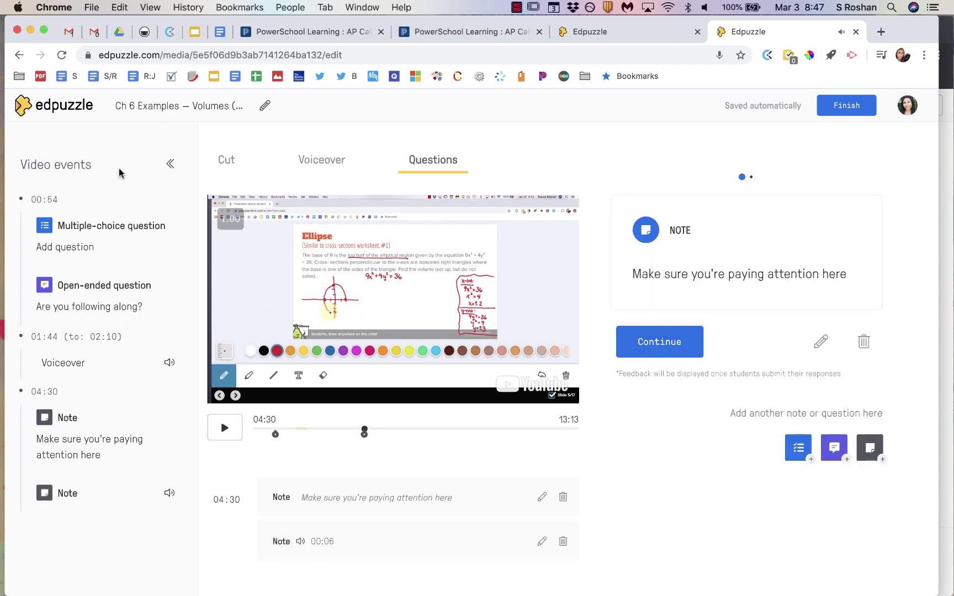
# Collapse and reopen the list of video events, and view the multiple-choice question at 00:54 from it
pyautogui.click(172, 164)
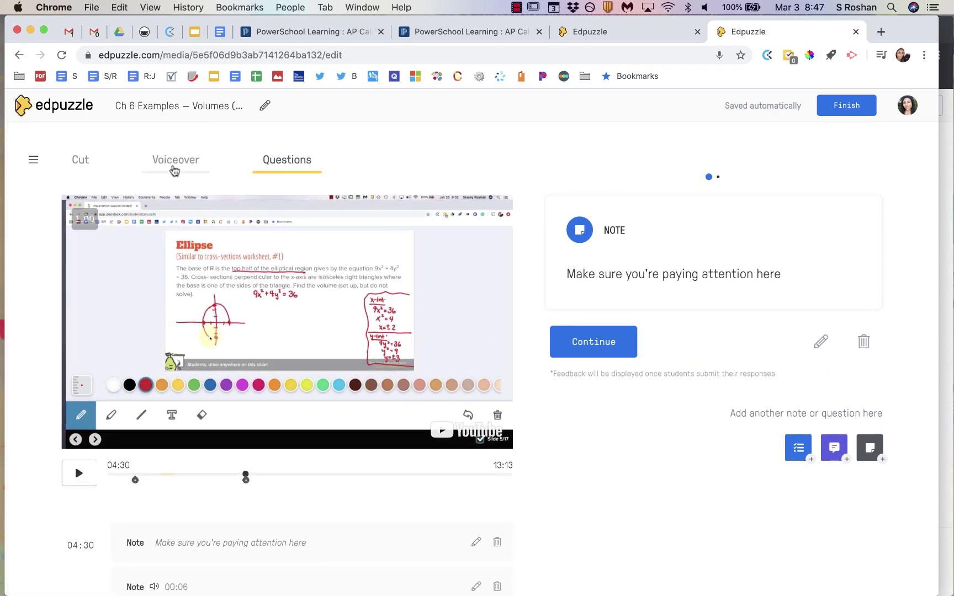
pyautogui.click(33, 159)
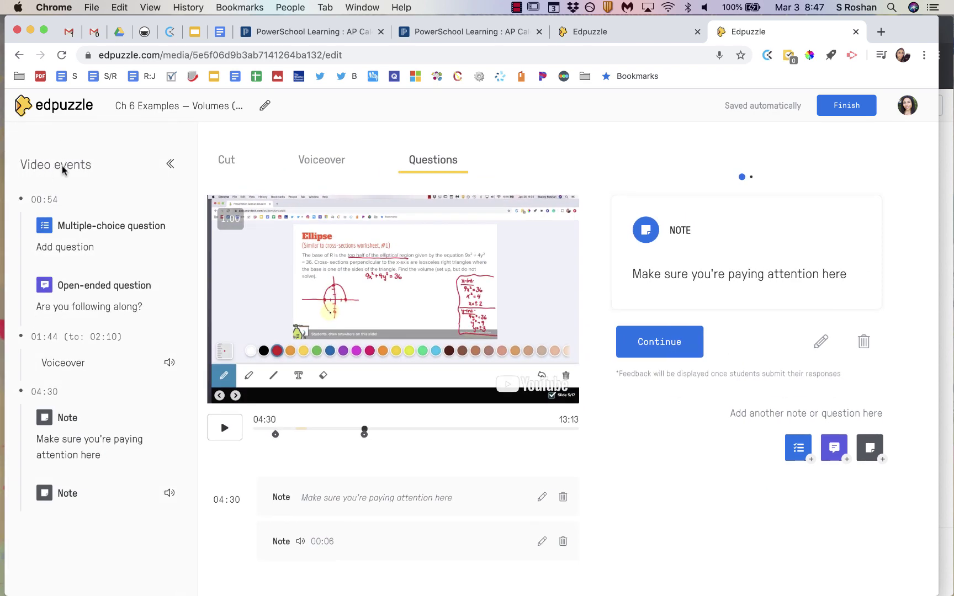
pyautogui.click(80, 226)
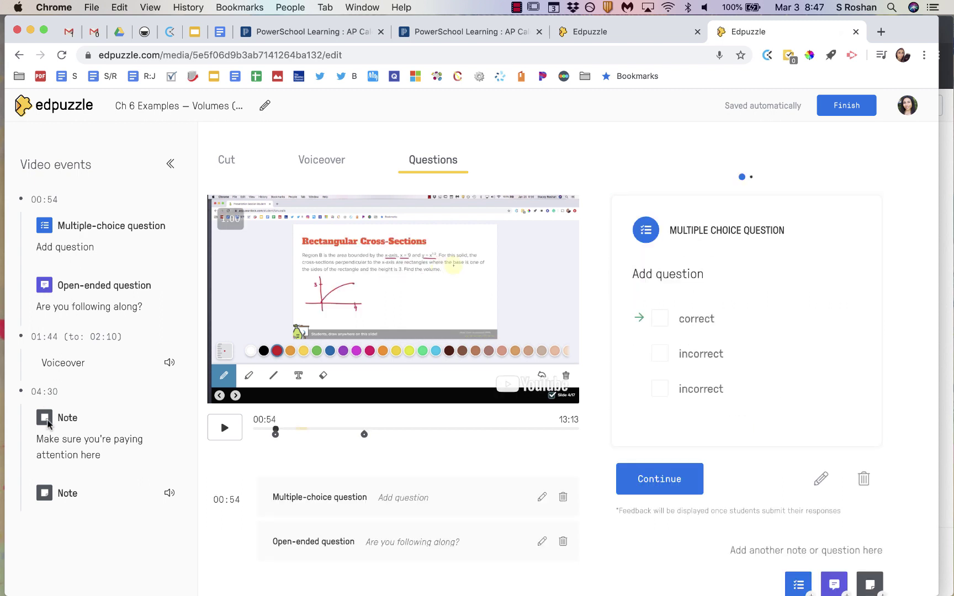
# Finish editing the lesson, view its public link in the assignment options and open that link in an incognito window
pyautogui.click(837, 106)
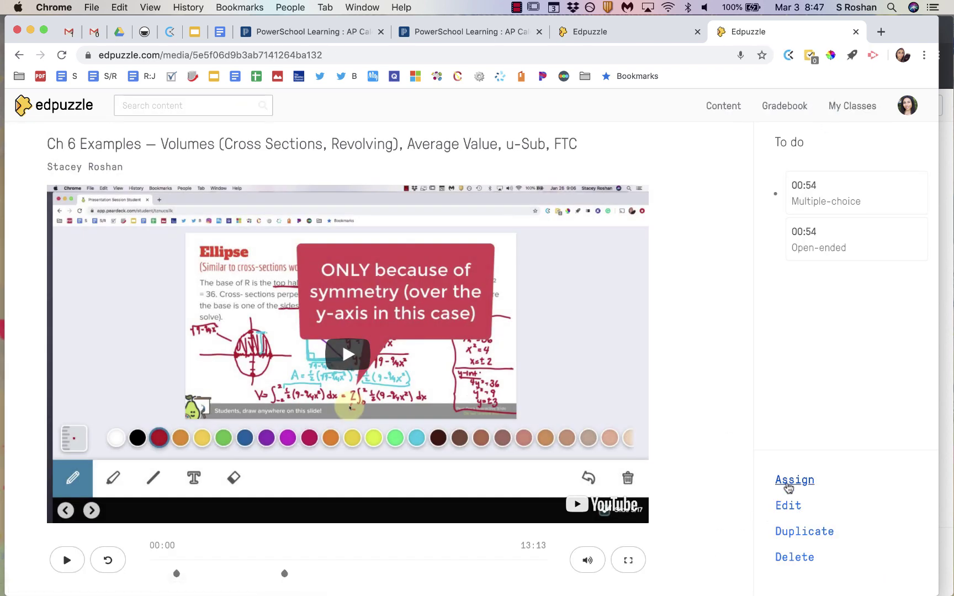
pyautogui.click(788, 486)
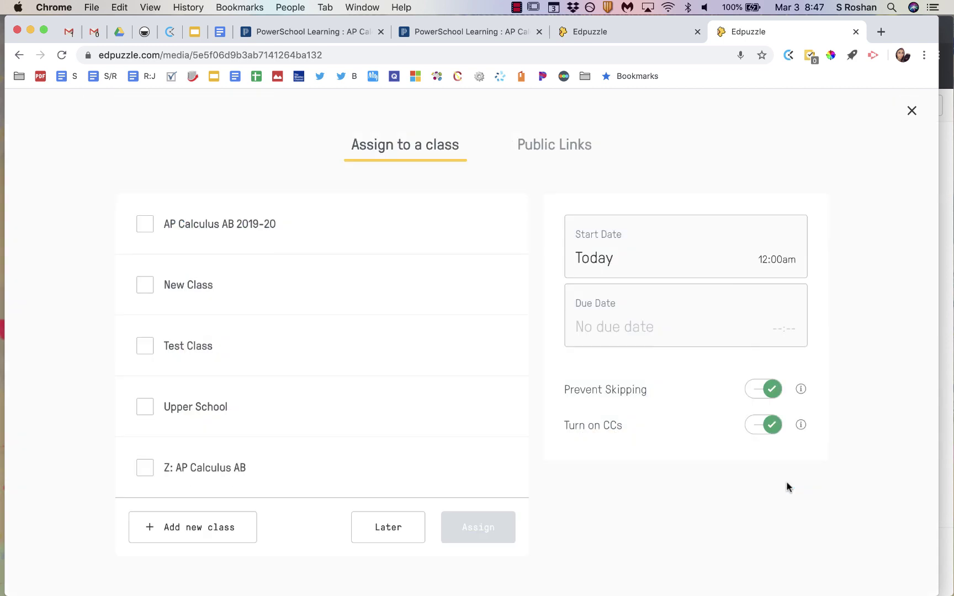
pyautogui.click(570, 156)
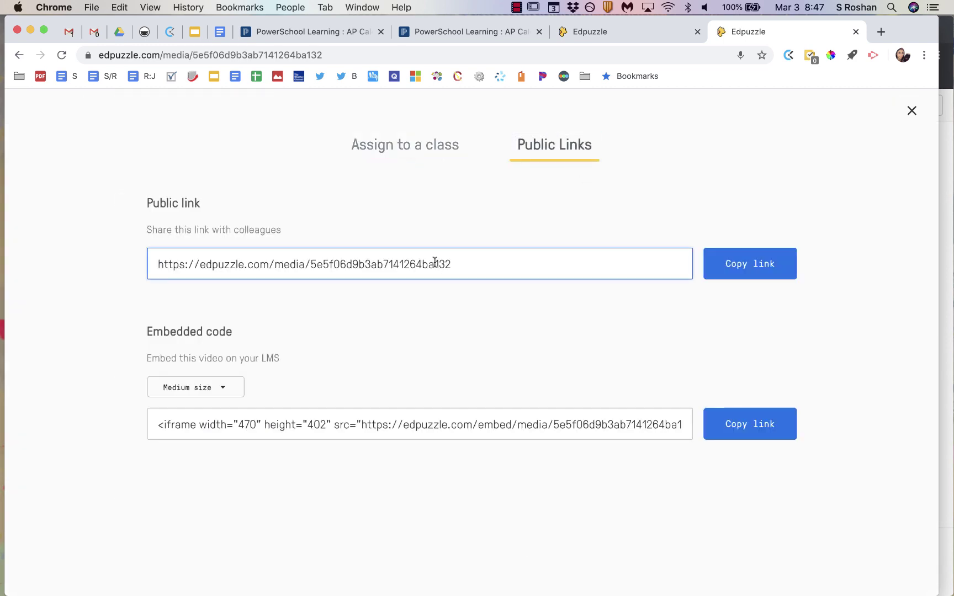
pyautogui.tripleClick(435, 263)
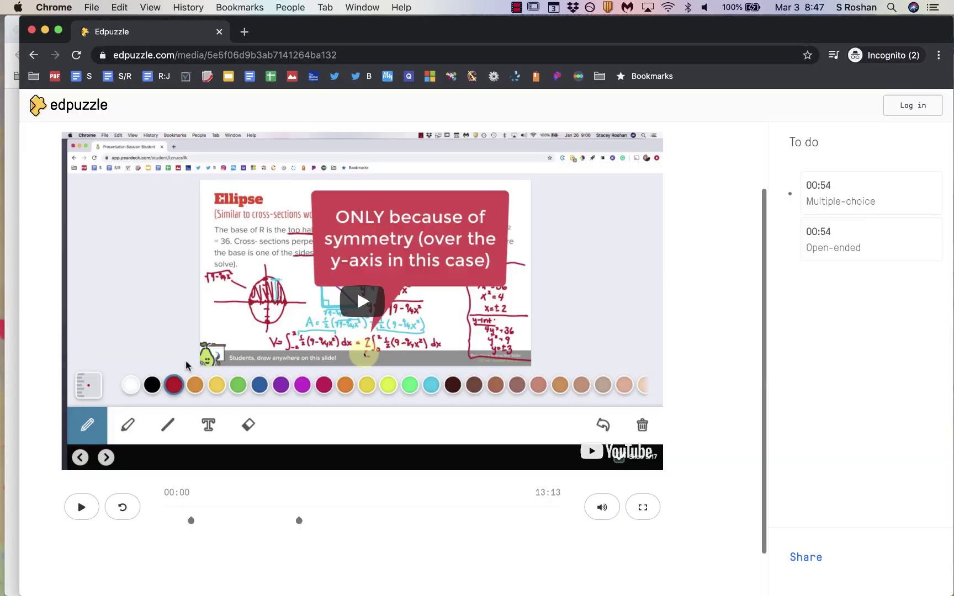
# Start the lesson from its public link and jump to the first question marker at 00:54
pyautogui.scroll(2, 186, 364)
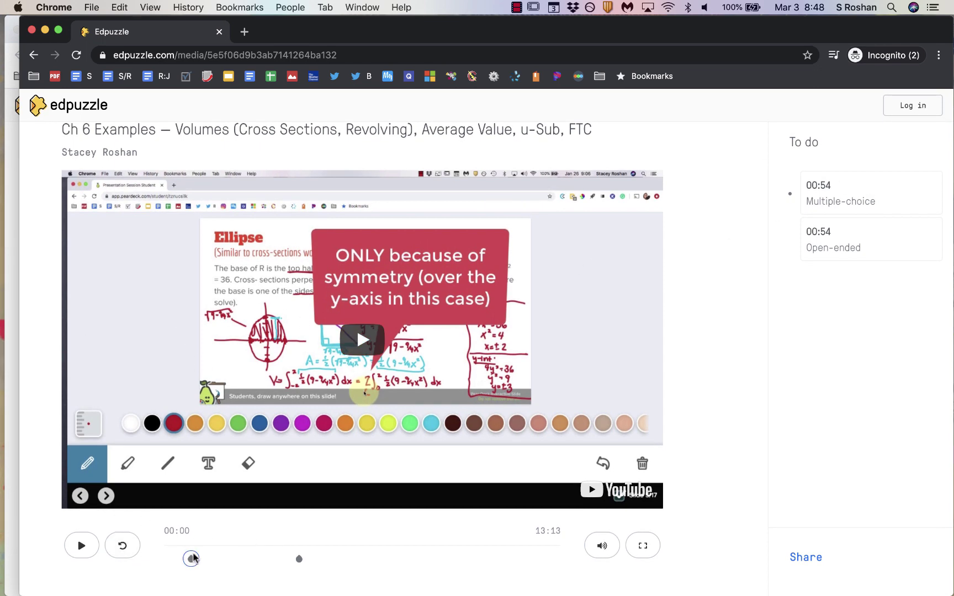
pyautogui.click(175, 544)
pyautogui.moveTo(168, 547); pyautogui.dragTo(179, 547)
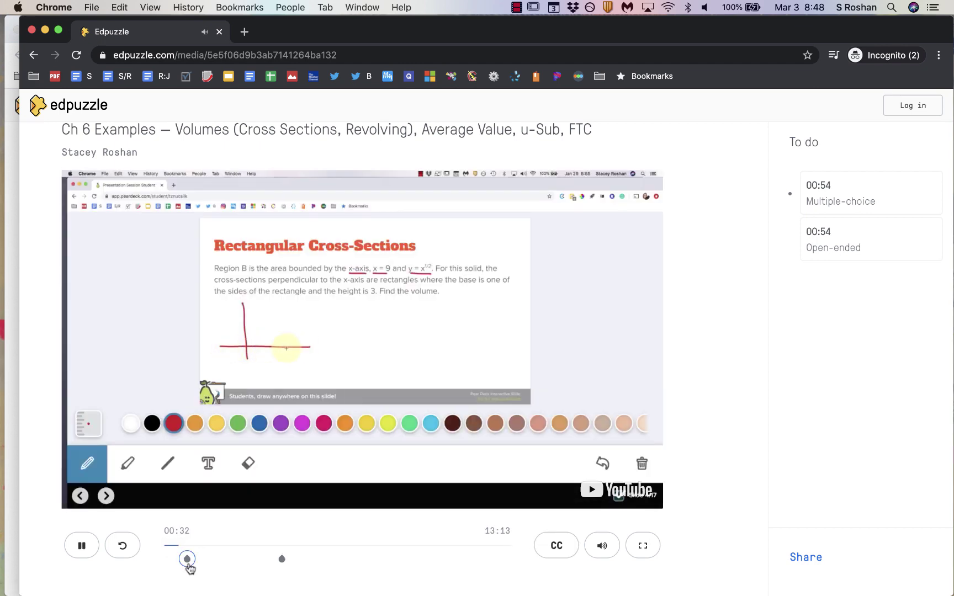
pyautogui.click(187, 559)
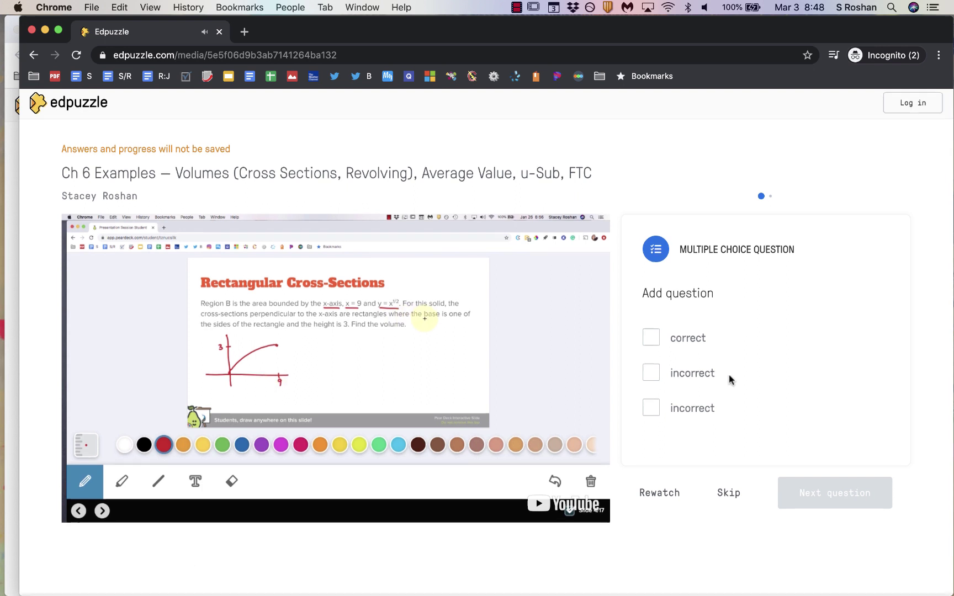
# Answer the multiple-choice question with "correct" and the open-ended question with "yes", submit both and continue the video
pyautogui.click(657, 346)
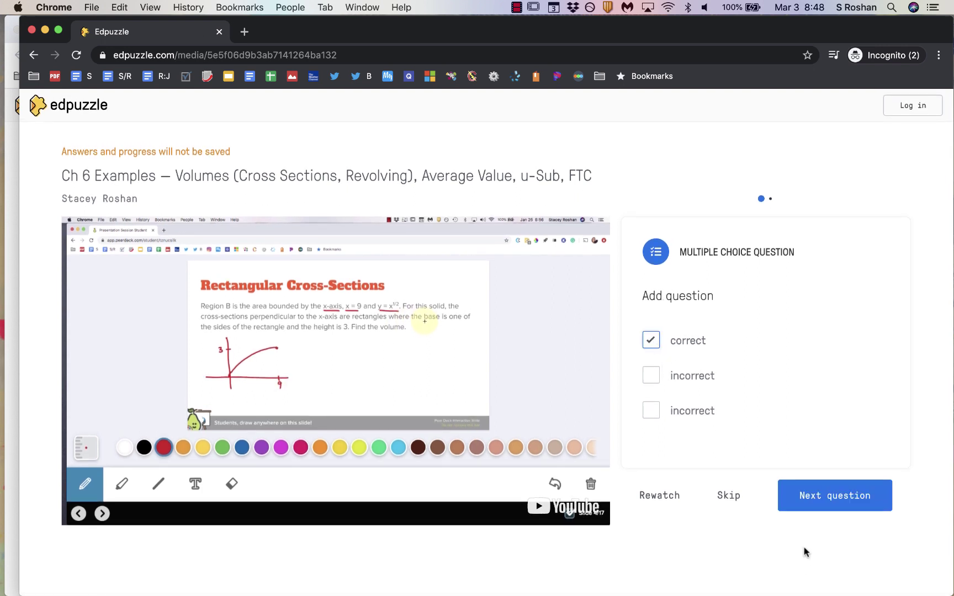
pyautogui.click(839, 497)
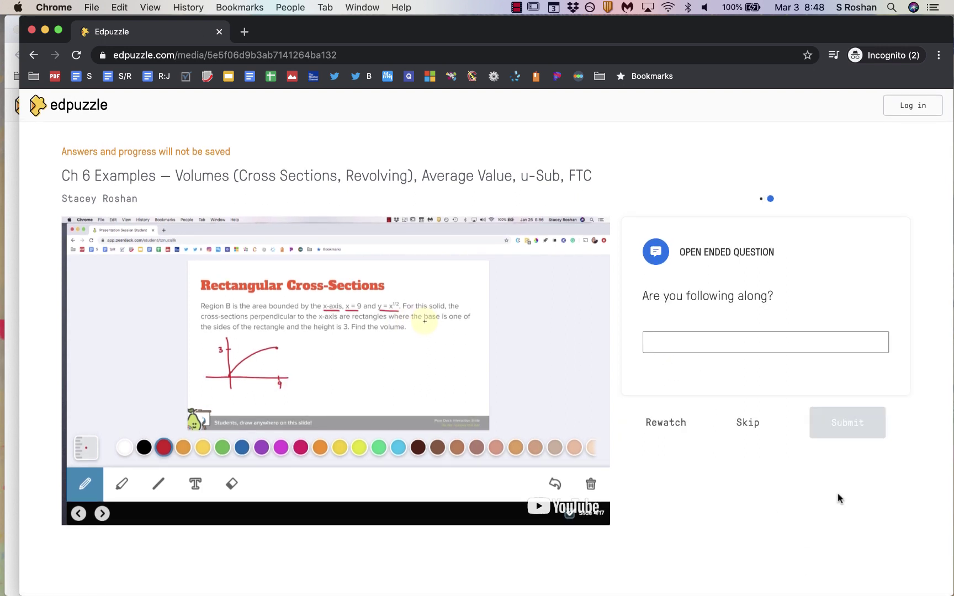
pyautogui.click(778, 338)
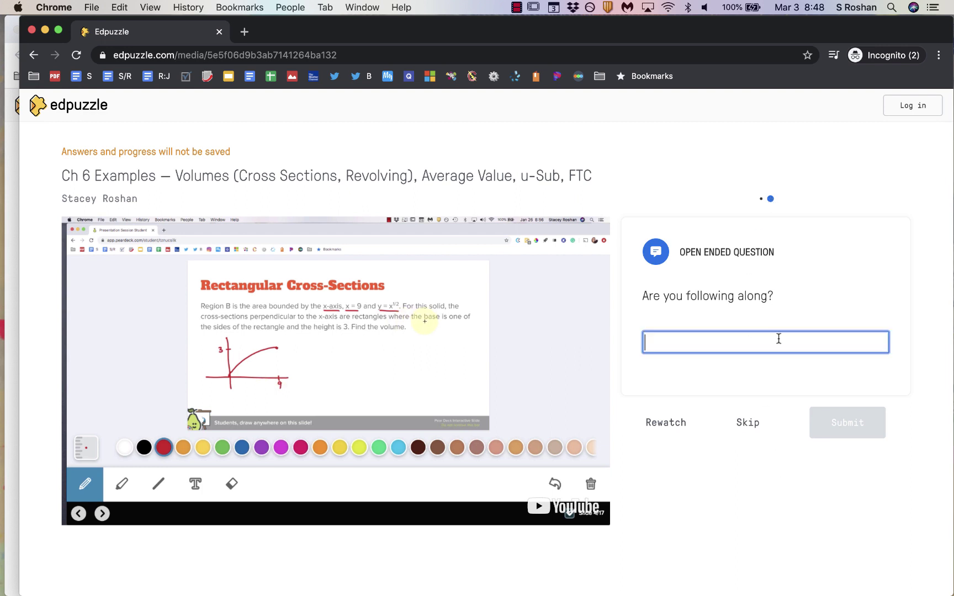
pyautogui.write('yes')
pyautogui.click(848, 422)
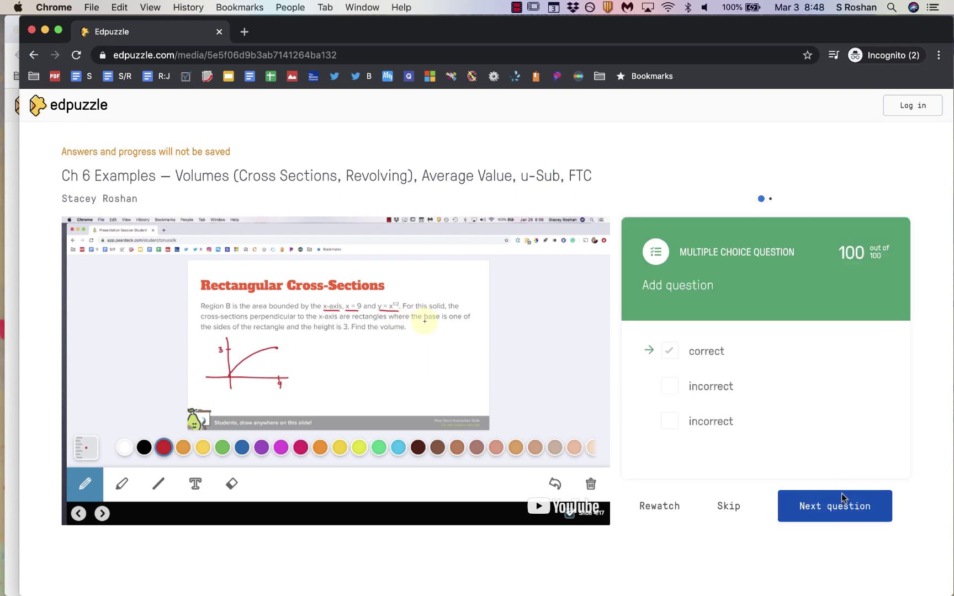
pyautogui.click(843, 499)
pyautogui.click(842, 436)
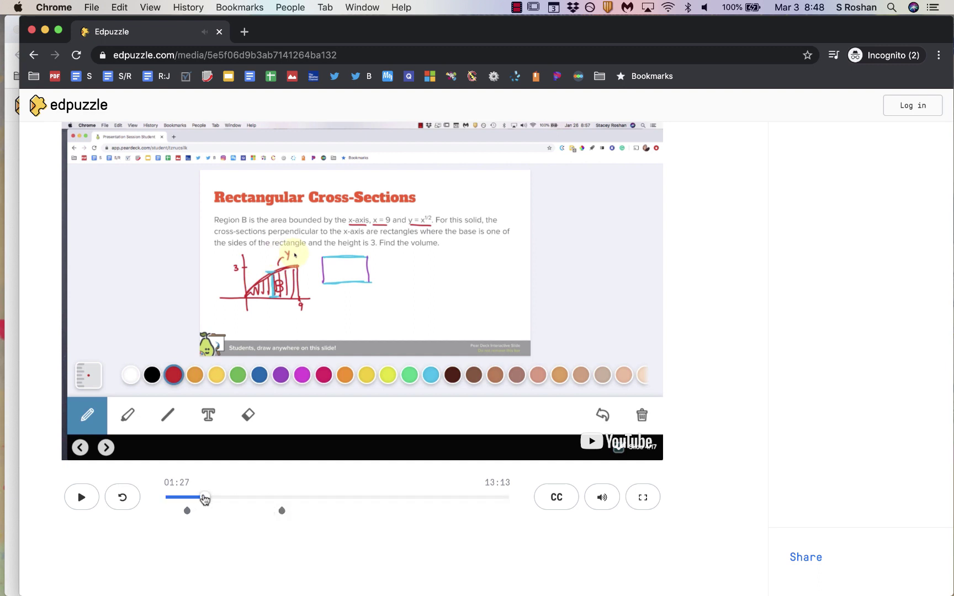
# Move playback to the voiceover section near 01:44 and play it
pyautogui.moveTo(204, 497)
pyautogui.mouseDown()
pyautogui.moveTo(220, 499)
pyautogui.moveTo(210, 498)
pyautogui.mouseUp()
pyautogui.click(83, 497)
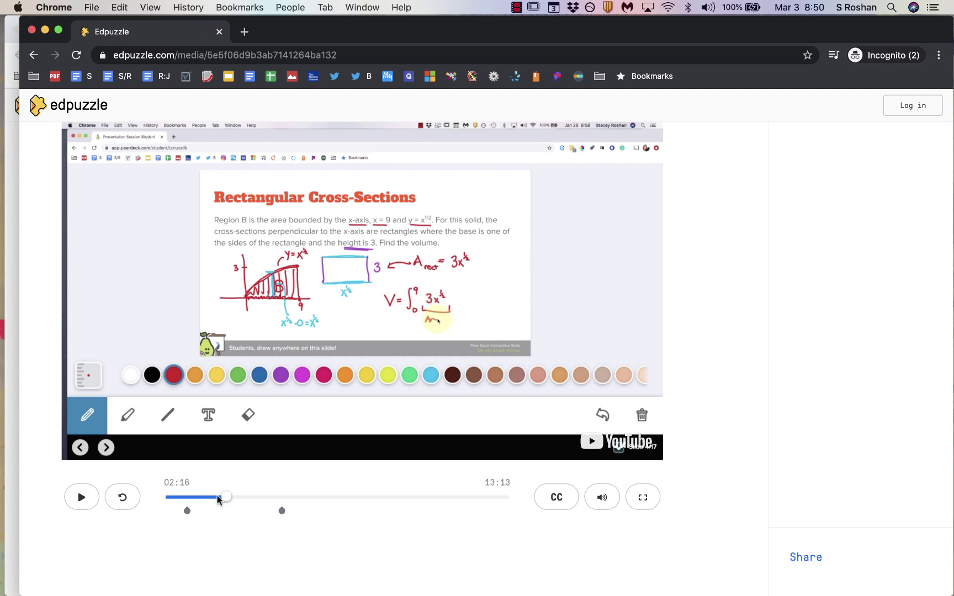
# Jump to the second marker in the video, pass the text note and play the recorded audio note
pyautogui.click(275, 497)
pyautogui.click(283, 511)
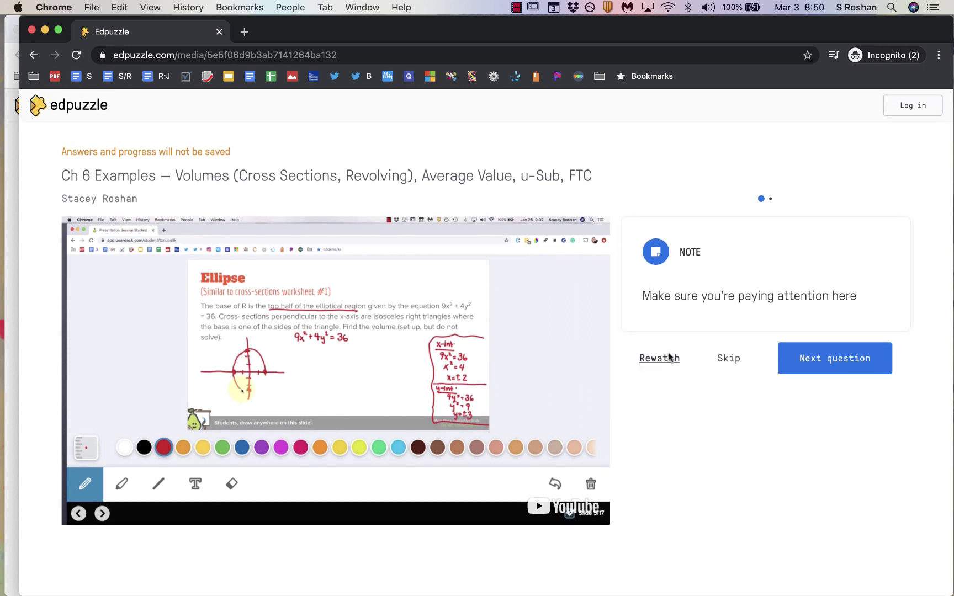
pyautogui.click(831, 354)
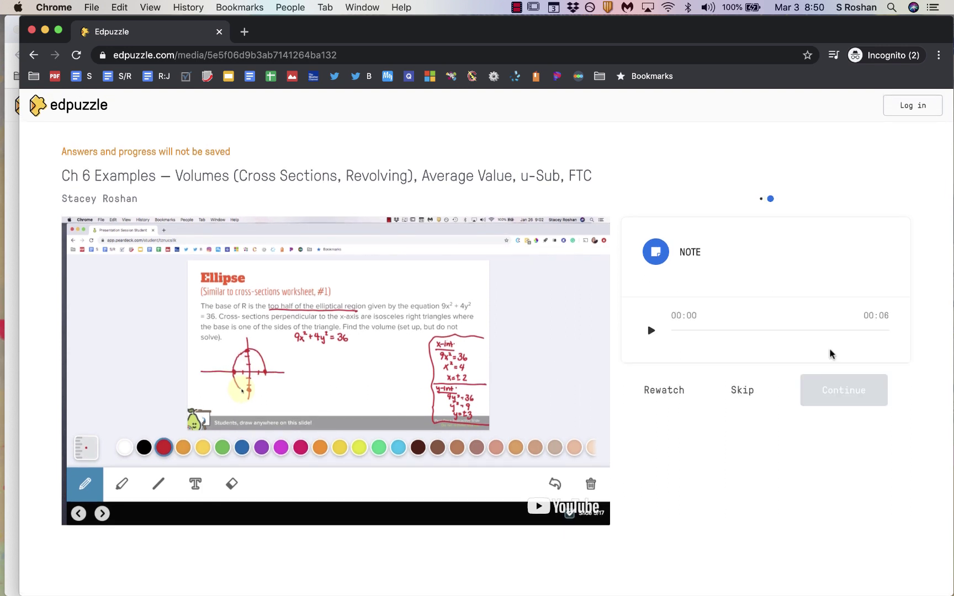
pyautogui.click(649, 335)
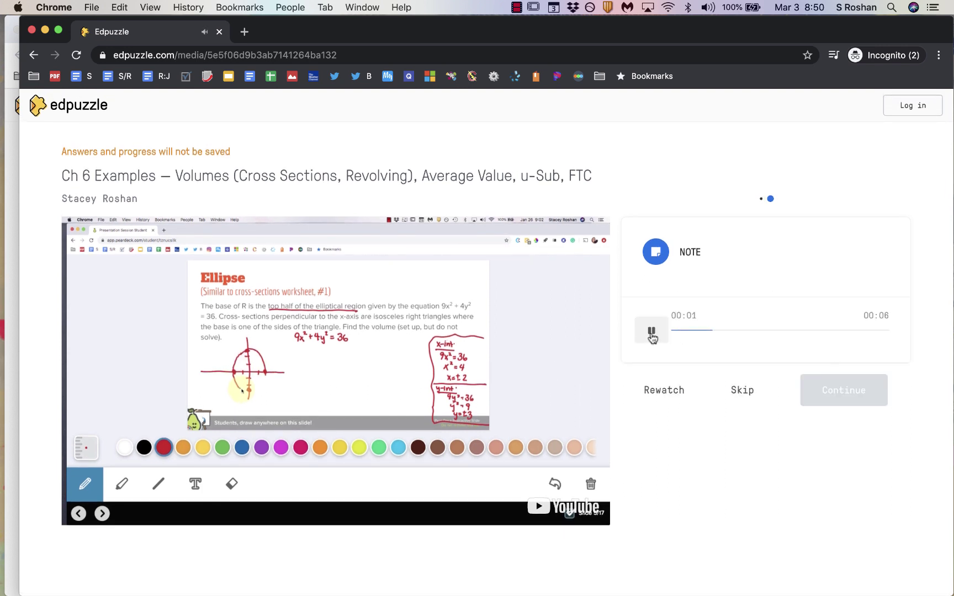